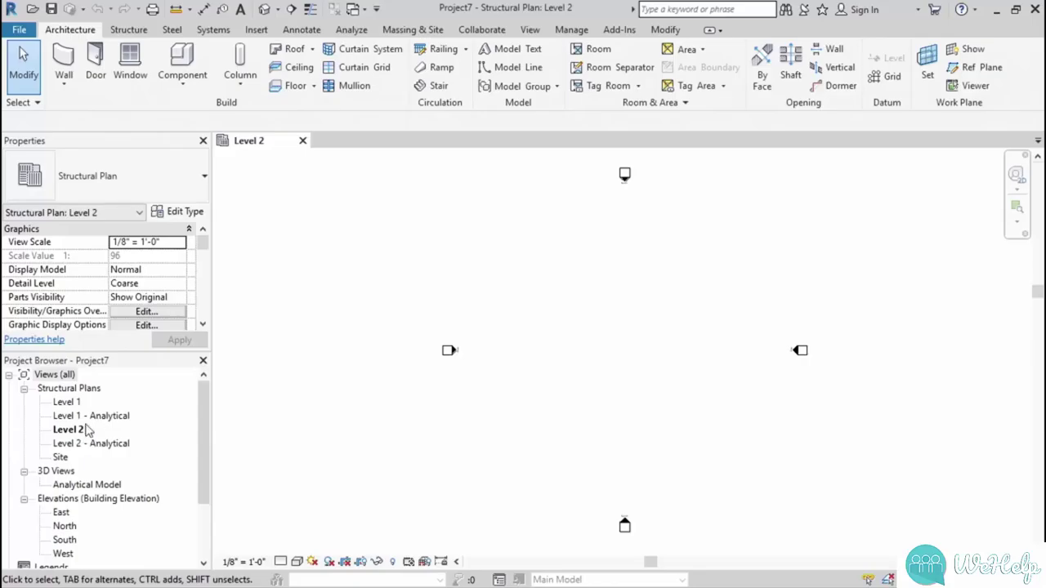
- Open the Level 1 structural plan and pan it slightly left
{"action": "double_click", "coordinate": [67, 402]}
{"action": "middle_click_drag", "start_coordinate": [535, 289], "coordinate": [426, 291]}
- Place one Concrete-Rectangular-Column 24 x 30 as the pedestal in the Level 1 plan
{"action": "left_click", "coordinate": [128, 33]}
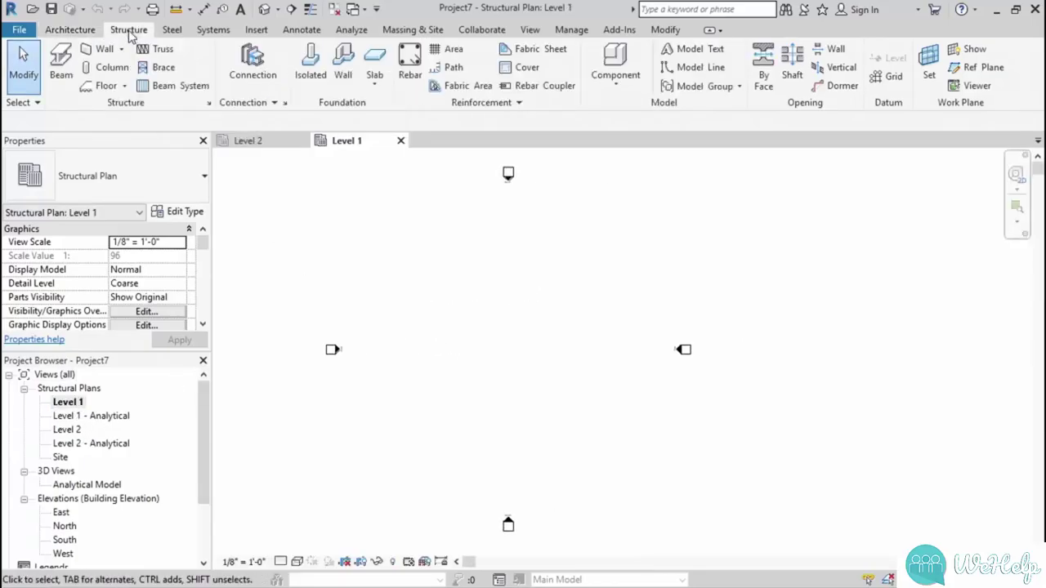
{"action": "left_click", "coordinate": [109, 68]}
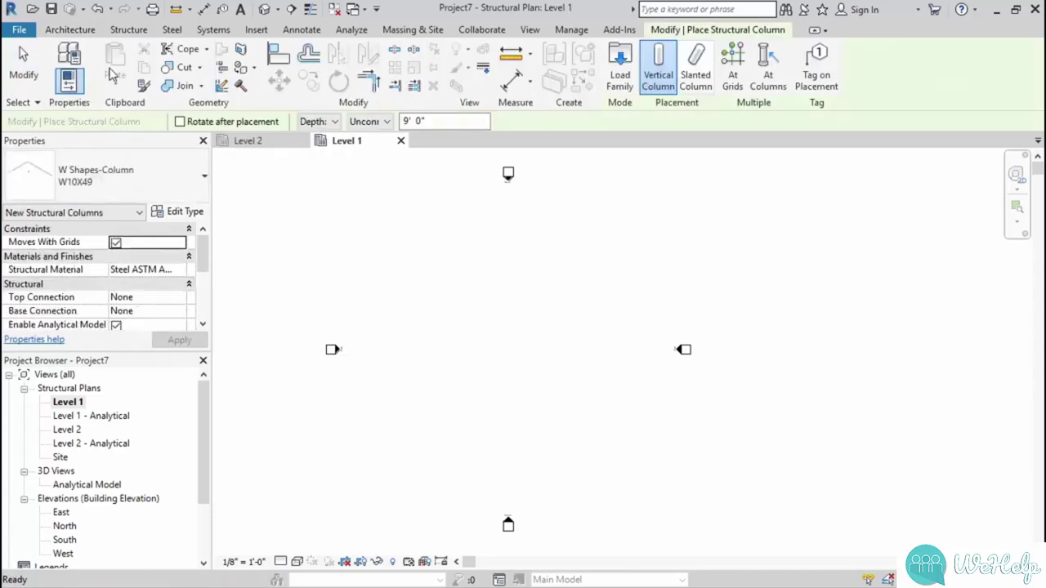
{"action": "left_click", "coordinate": [156, 186]}
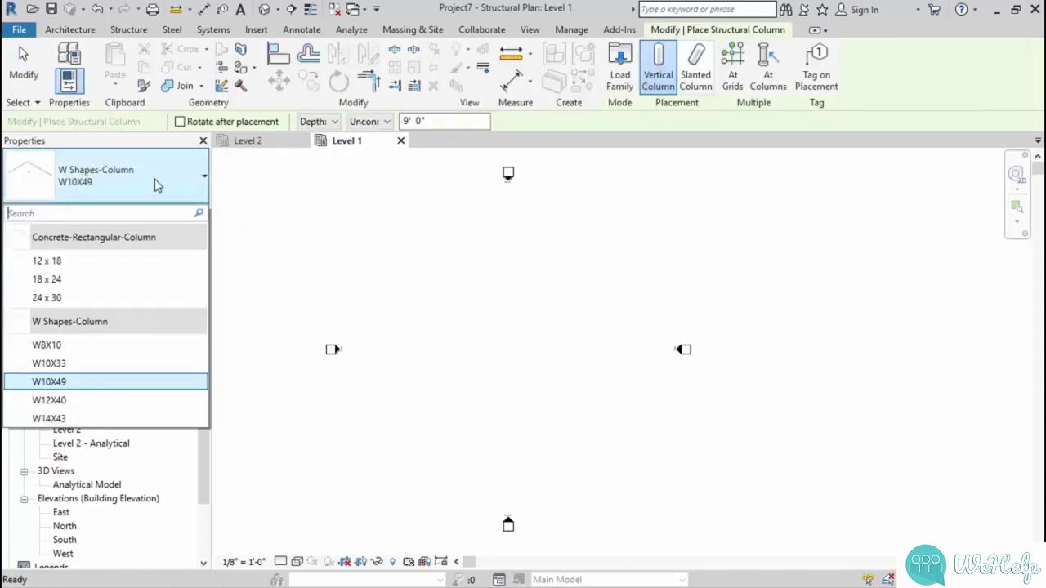
{"action": "left_click", "coordinate": [61, 299]}
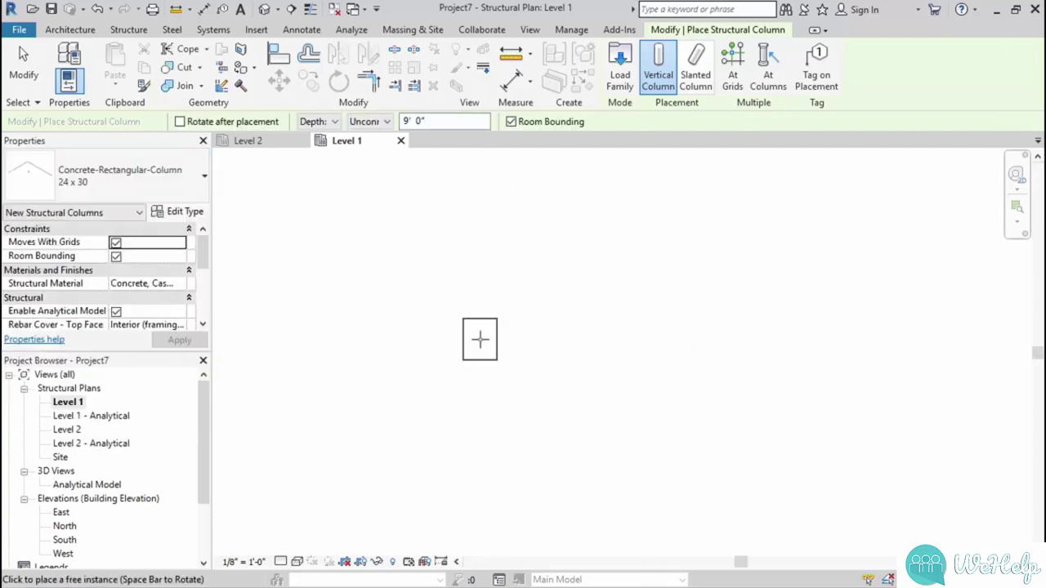
{"action": "left_click", "coordinate": [481, 338]}
{"action": "key", "text": "Escape"}
{"action": "key", "text": "Escape"}
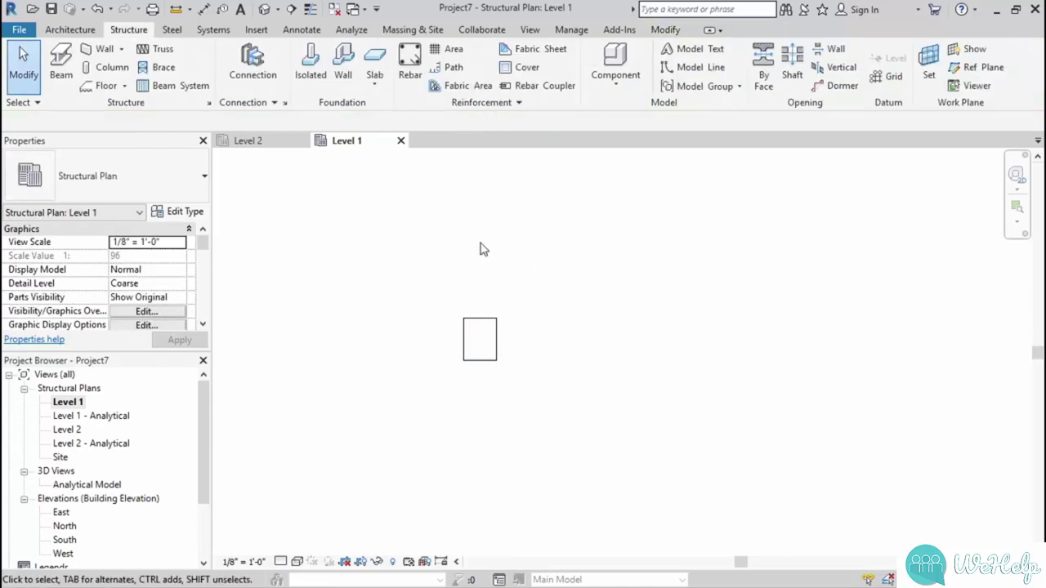
{"action": "scroll", "coordinate": [480, 247], "scroll_direction": "down", "scroll_amount": 1}
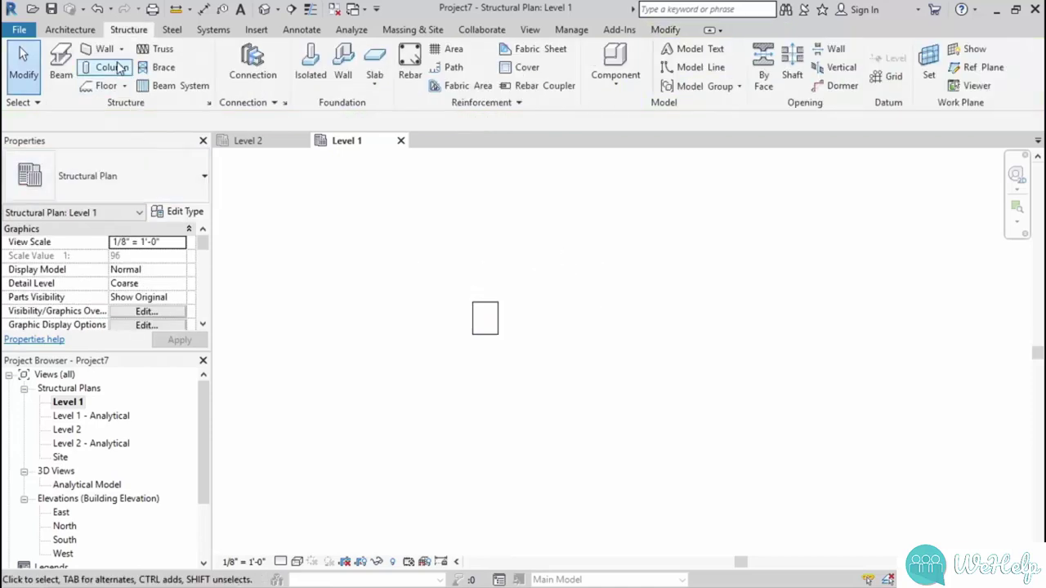
- Place a W10X33 W-shape column at the pedestal's centre, Height up to Level 2
{"action": "left_click", "coordinate": [116, 68]}
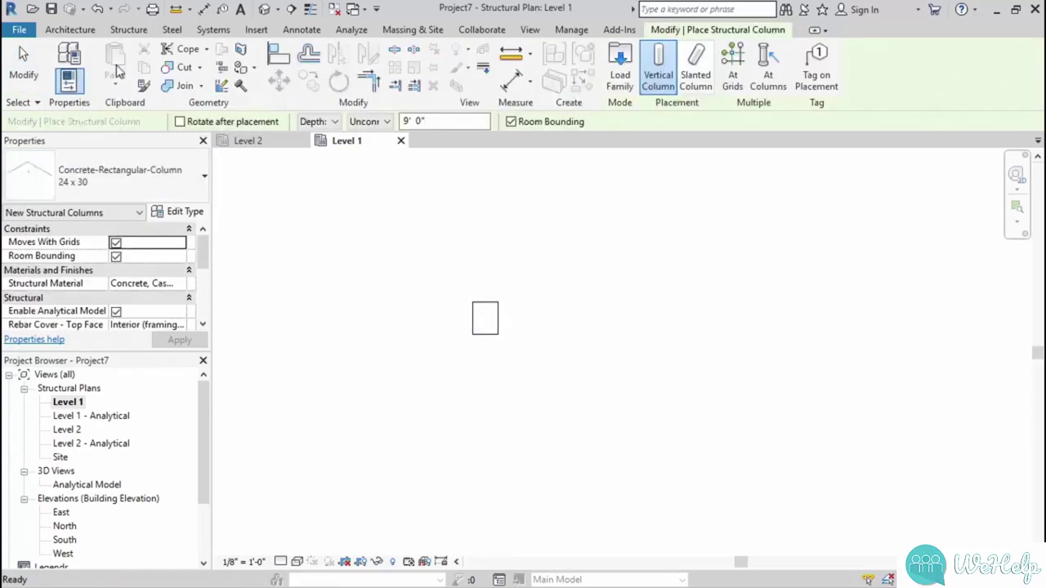
{"action": "left_click", "coordinate": [106, 176]}
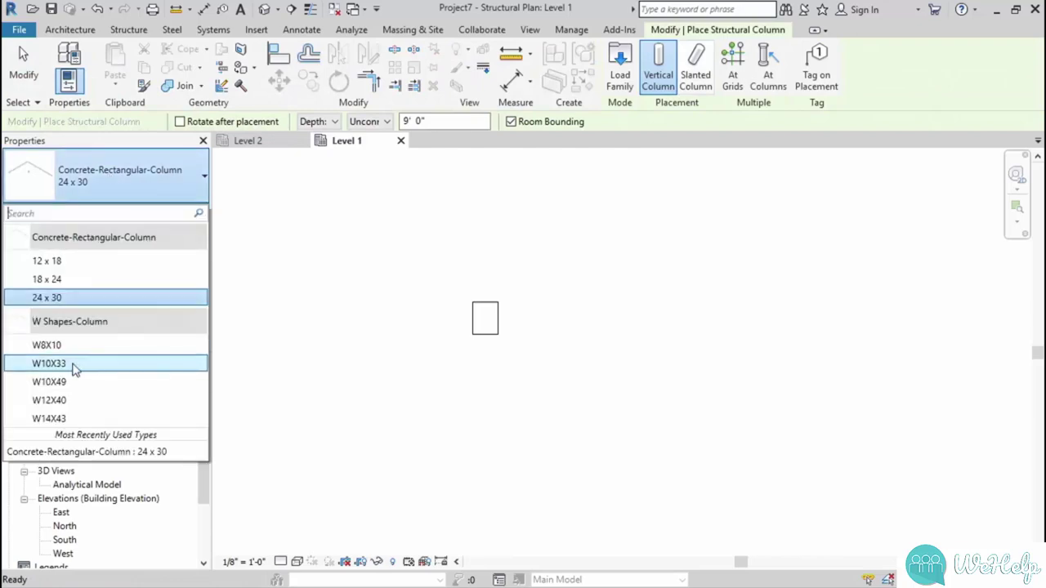
{"action": "left_click", "coordinate": [74, 363]}
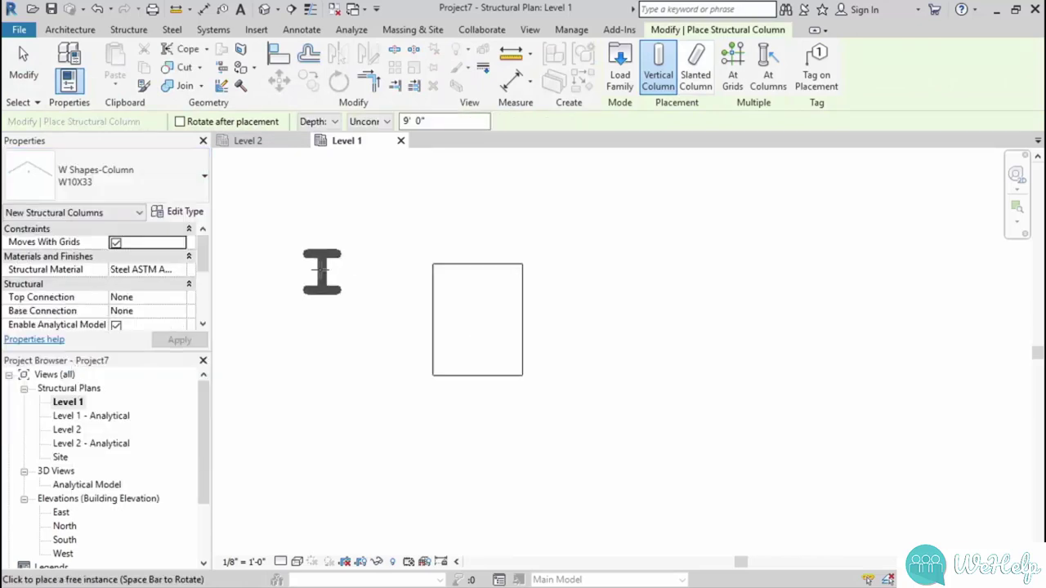
{"action": "left_click", "coordinate": [331, 121]}
{"action": "left_click", "coordinate": [313, 148]}
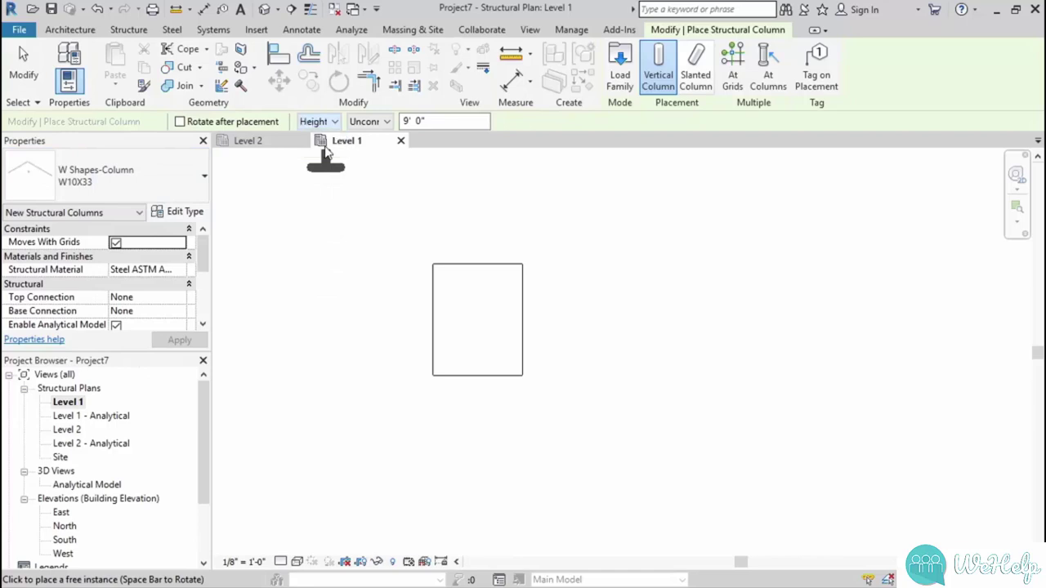
{"action": "left_click", "coordinate": [383, 123]}
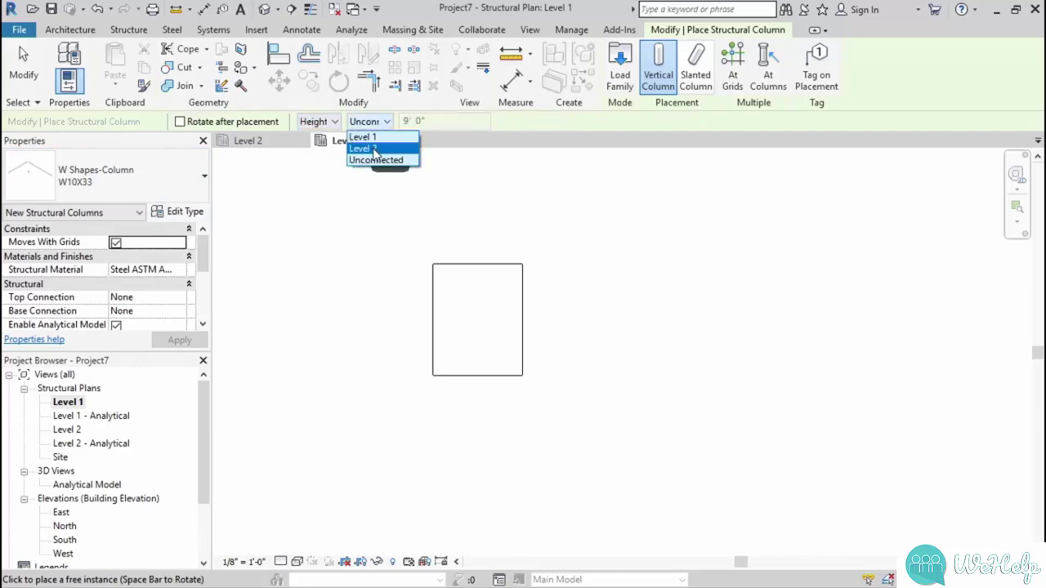
{"action": "left_click", "coordinate": [367, 142]}
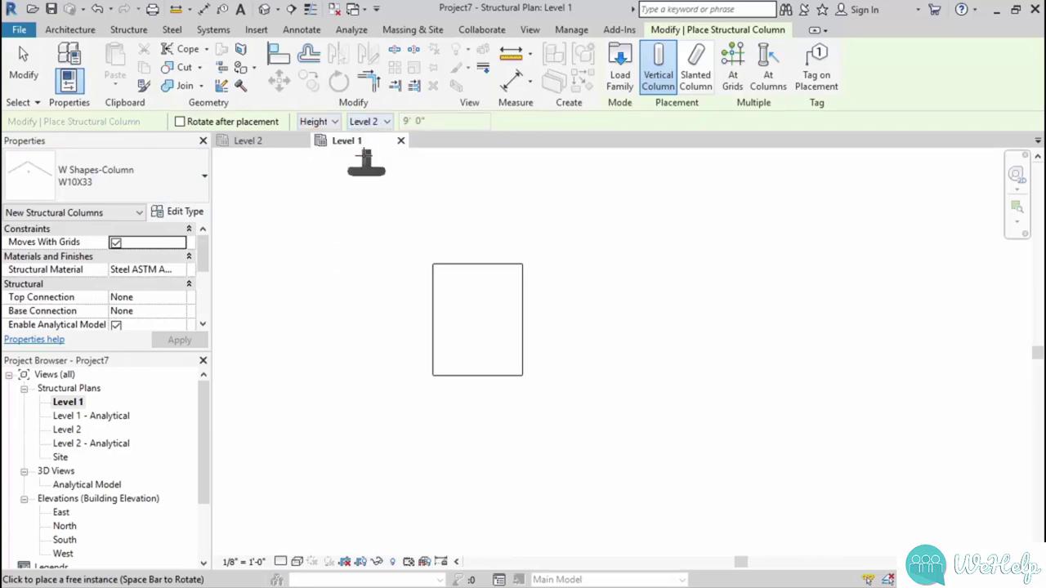
{"action": "left_click", "coordinate": [477, 320]}
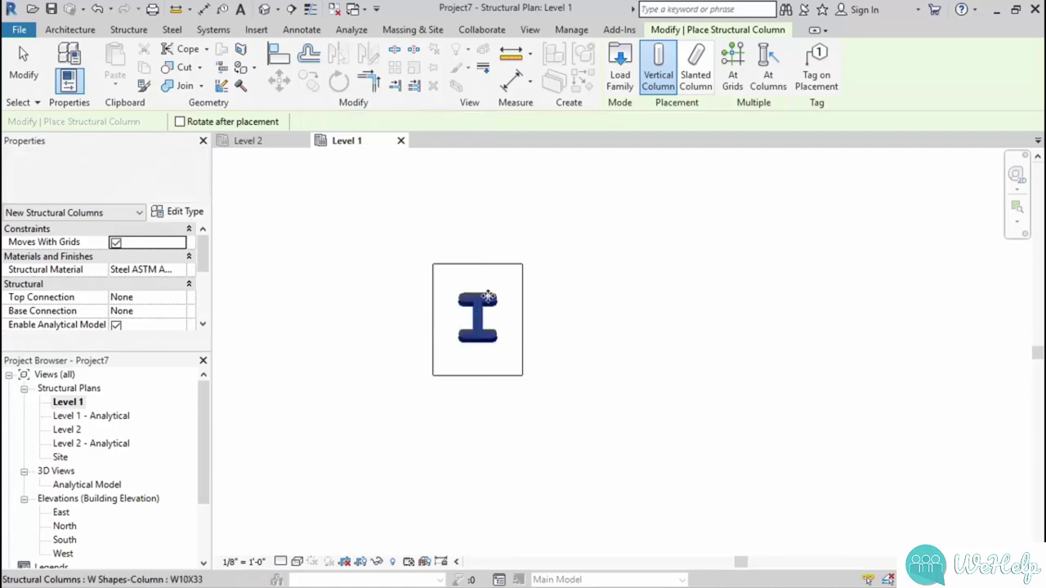
{"action": "key", "text": "Escape"}
{"action": "key", "text": "Escape"}
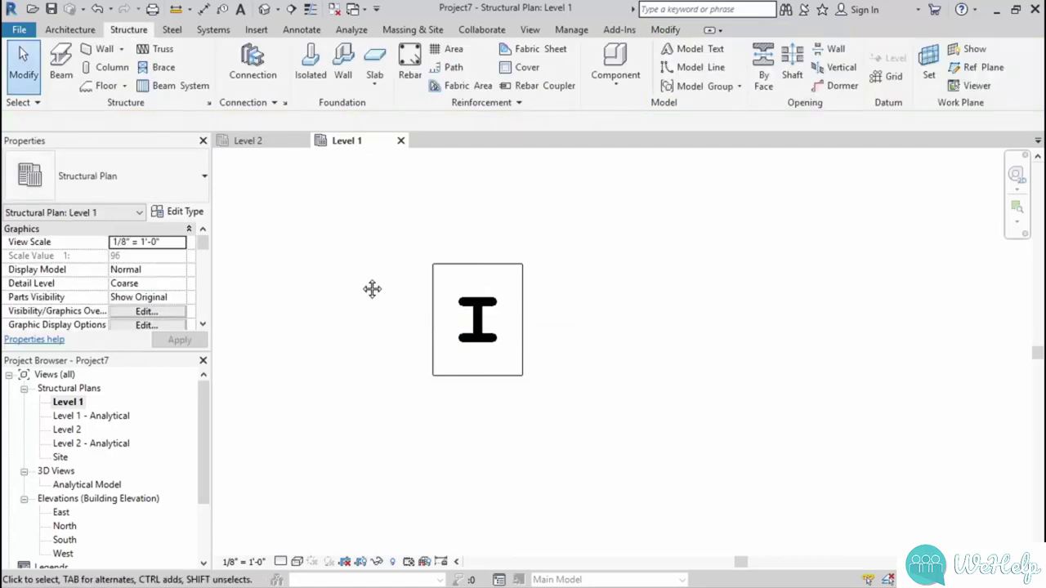
{"action": "middle_click_drag", "start_coordinate": [372, 289], "coordinate": [368, 302]}
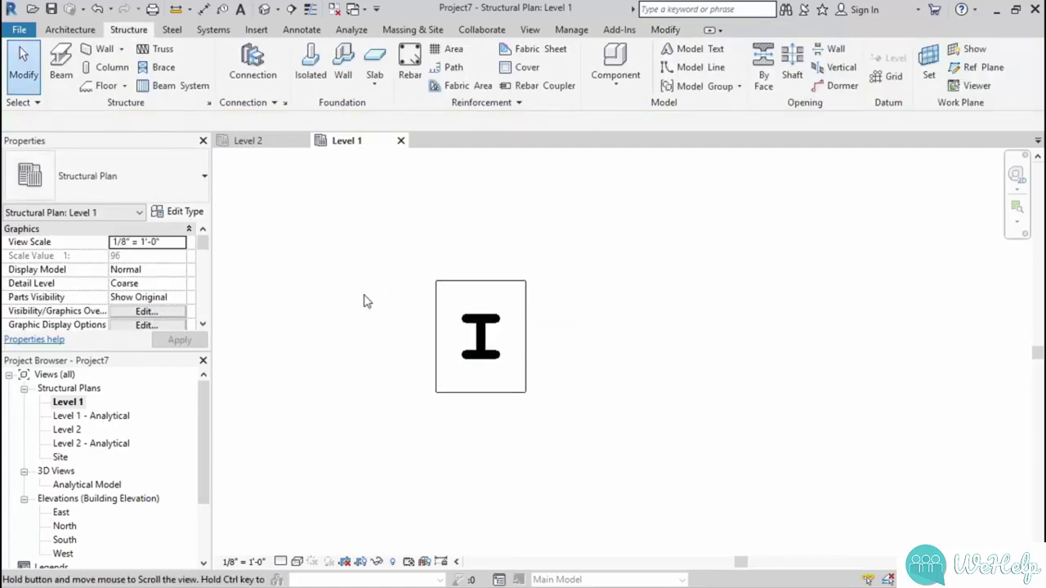
- Open the default 3D view, zoom in, and set the detail level to Fine
{"action": "left_click", "coordinate": [266, 8]}
{"action": "scroll", "coordinate": [617, 374], "scroll_direction": "up", "scroll_amount": 3}
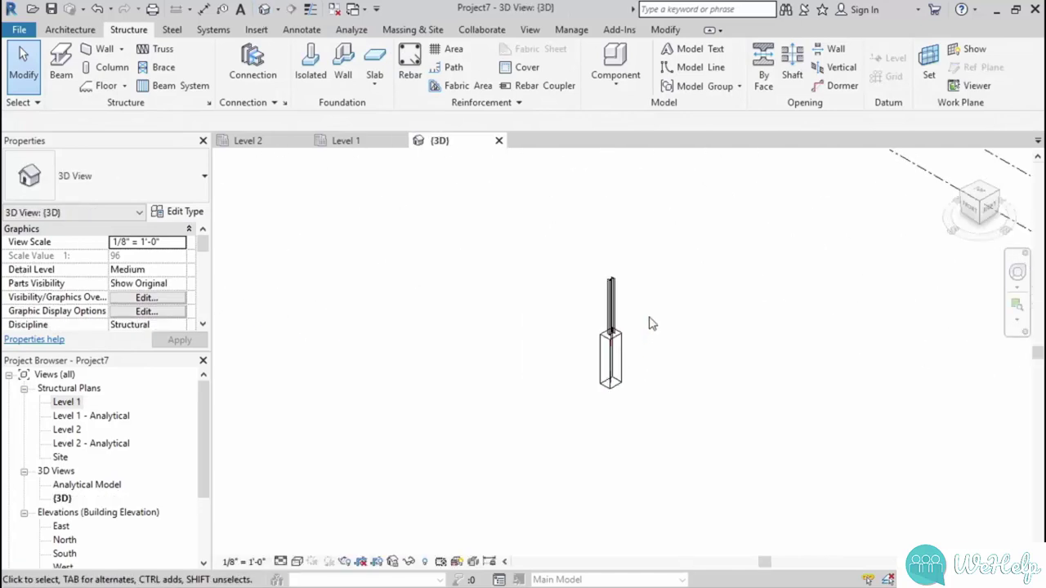
{"action": "scroll", "coordinate": [649, 322], "scroll_direction": "up", "scroll_amount": 3}
{"action": "scroll", "coordinate": [643, 357], "scroll_direction": "up", "scroll_amount": 2}
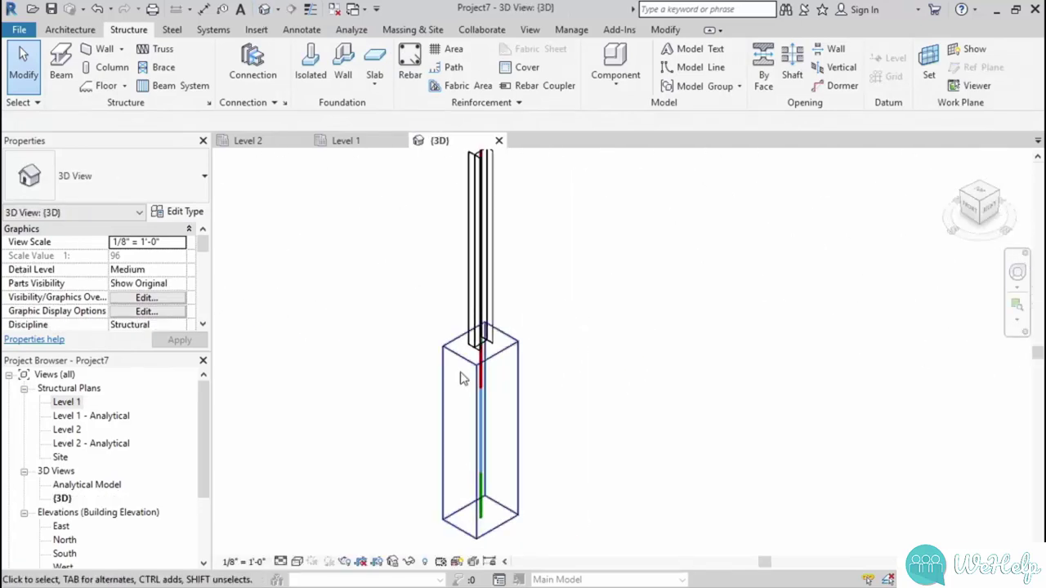
{"action": "left_click", "coordinate": [280, 562]}
{"action": "left_click", "coordinate": [297, 545]}
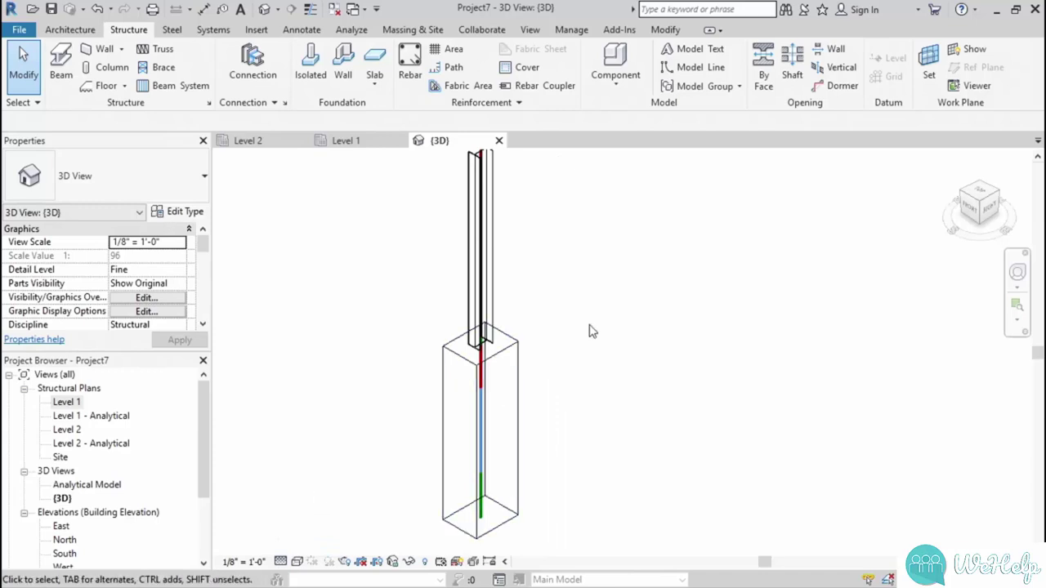
- Switch the 3D view to Hidden Line style, framing the column and pedestal
{"action": "left_click", "coordinate": [297, 562]}
{"action": "left_click", "coordinate": [338, 484]}
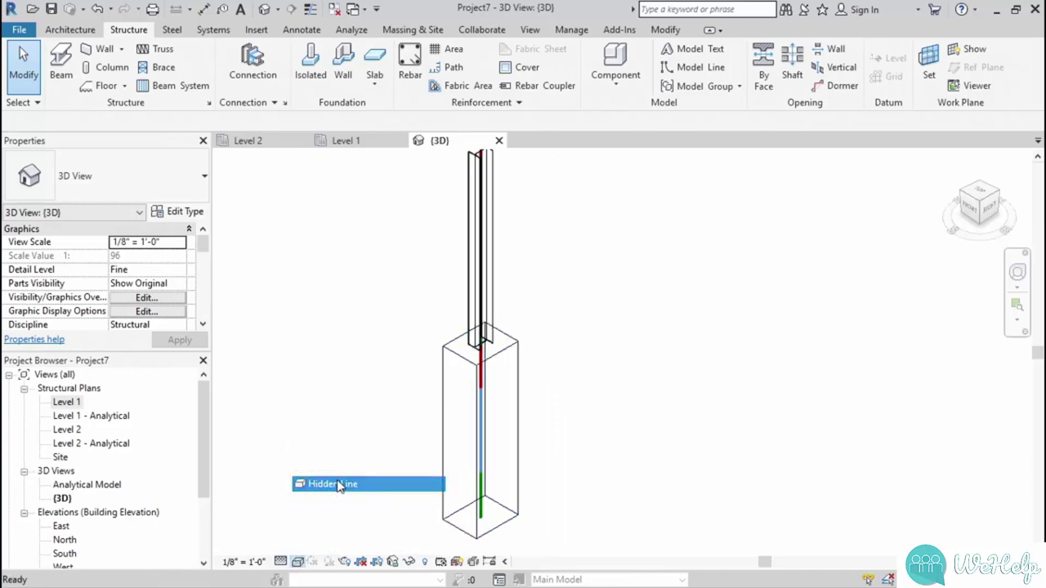
{"action": "middle_click_drag", "start_coordinate": [577, 327], "coordinate": [559, 404]}
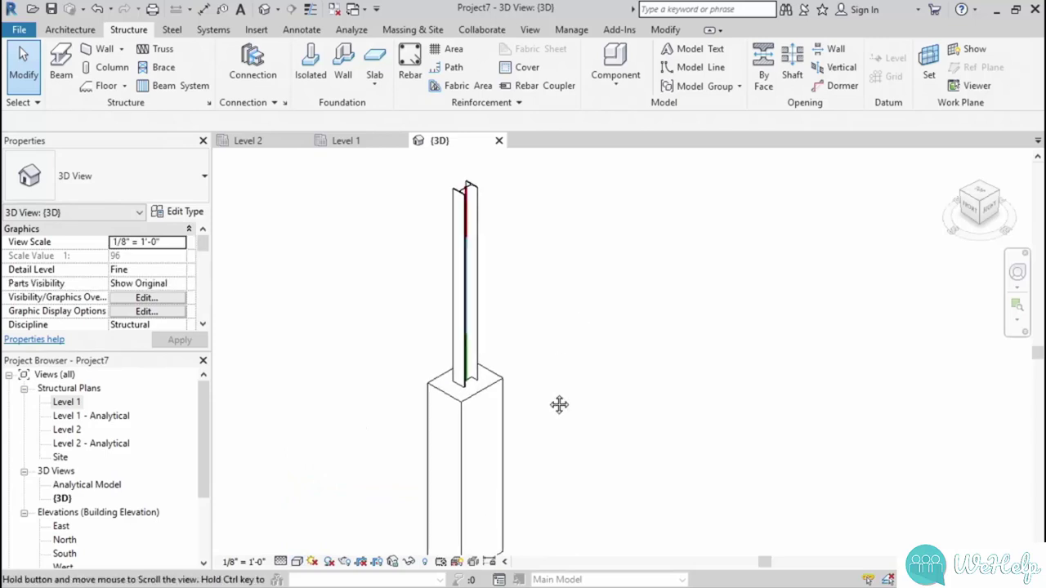
{"action": "scroll", "coordinate": [559, 405], "scroll_direction": "up", "scroll_amount": 1}
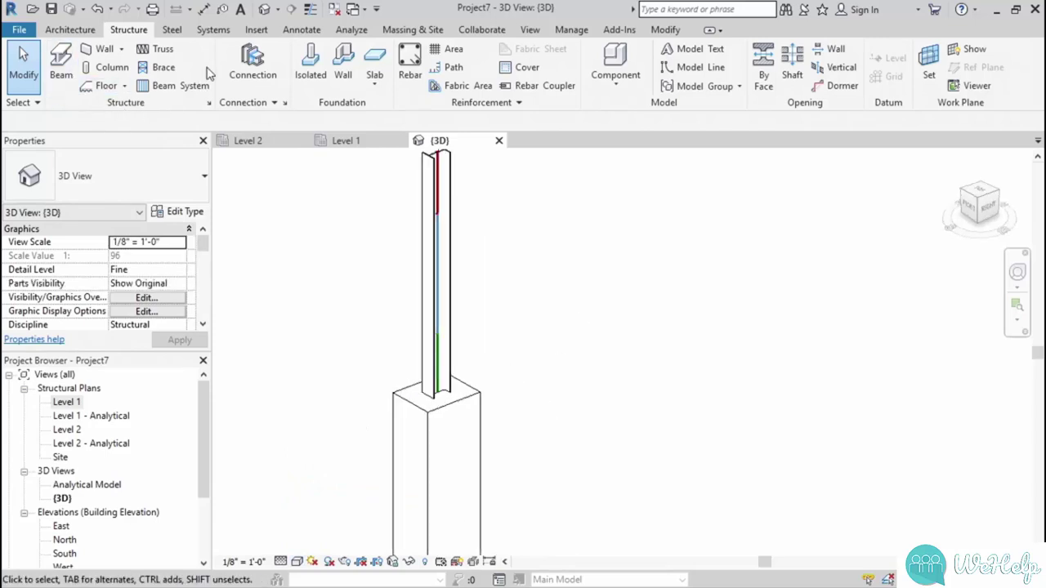
{"action": "left_click", "coordinate": [172, 30]}
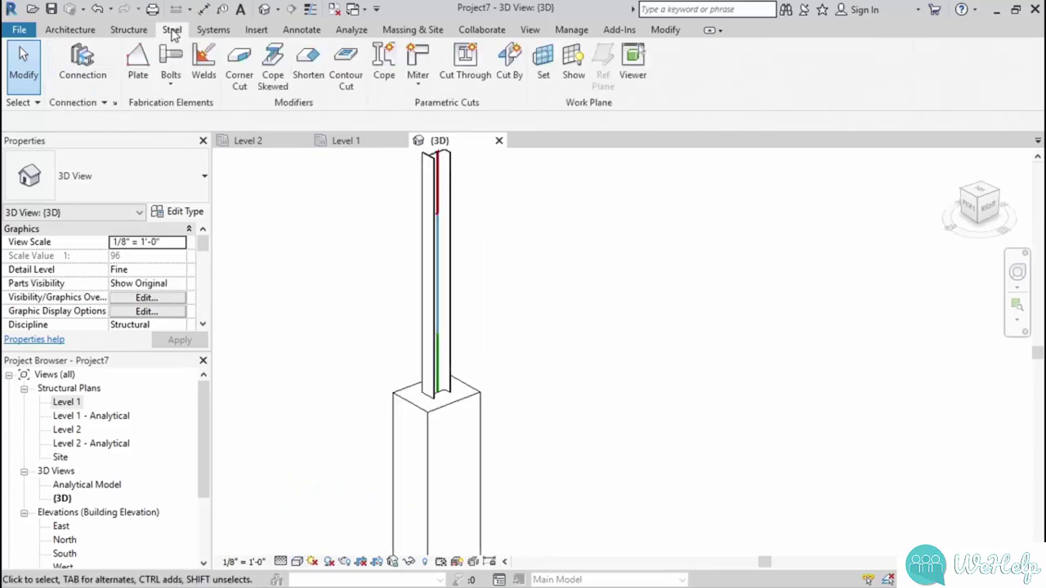
- Add Base plate from Available Connections to the project's structural connections
{"action": "left_click", "coordinate": [115, 103]}
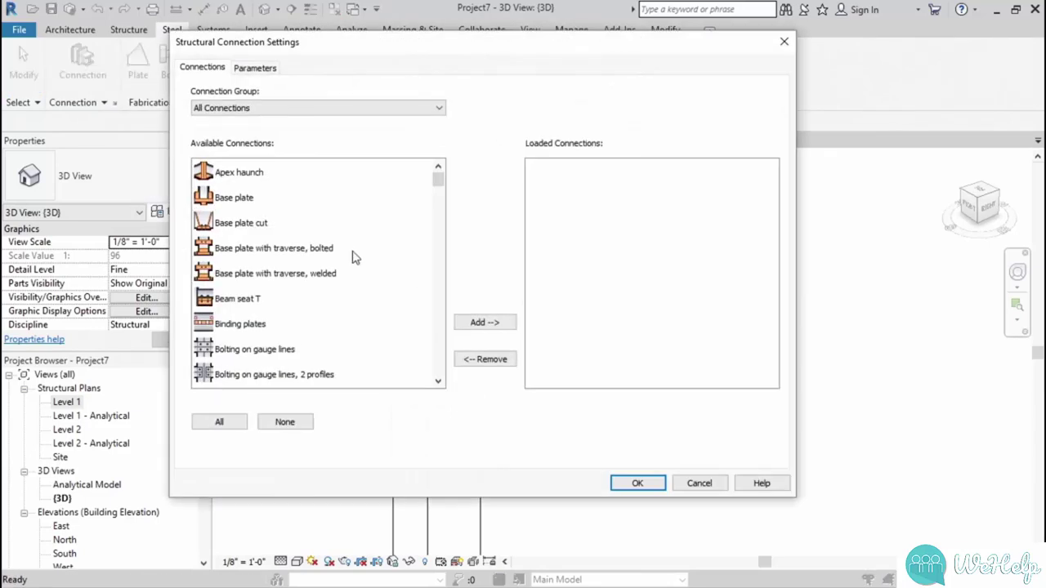
{"action": "left_click", "coordinate": [232, 206]}
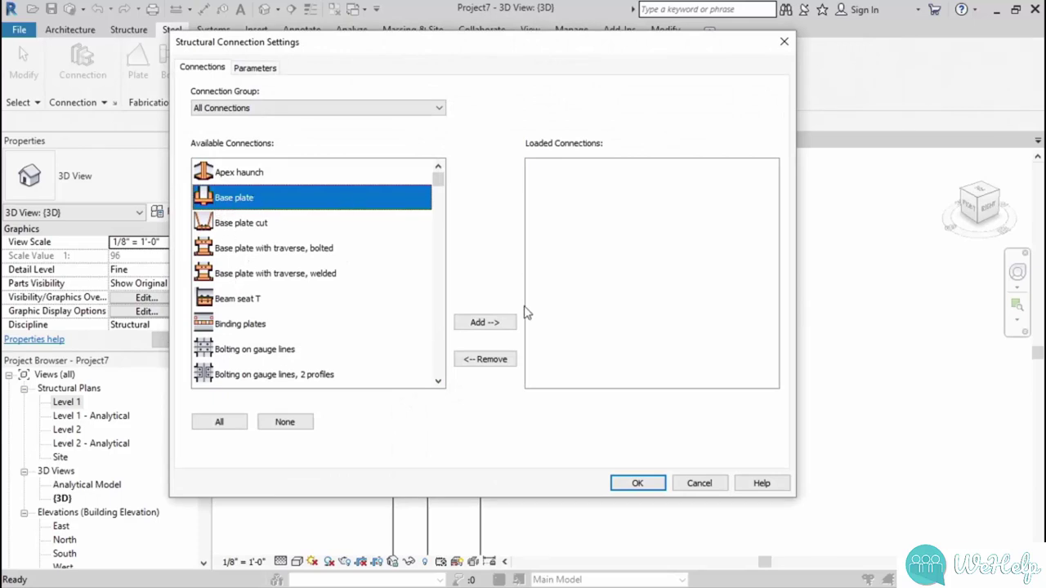
{"action": "left_click", "coordinate": [491, 322]}
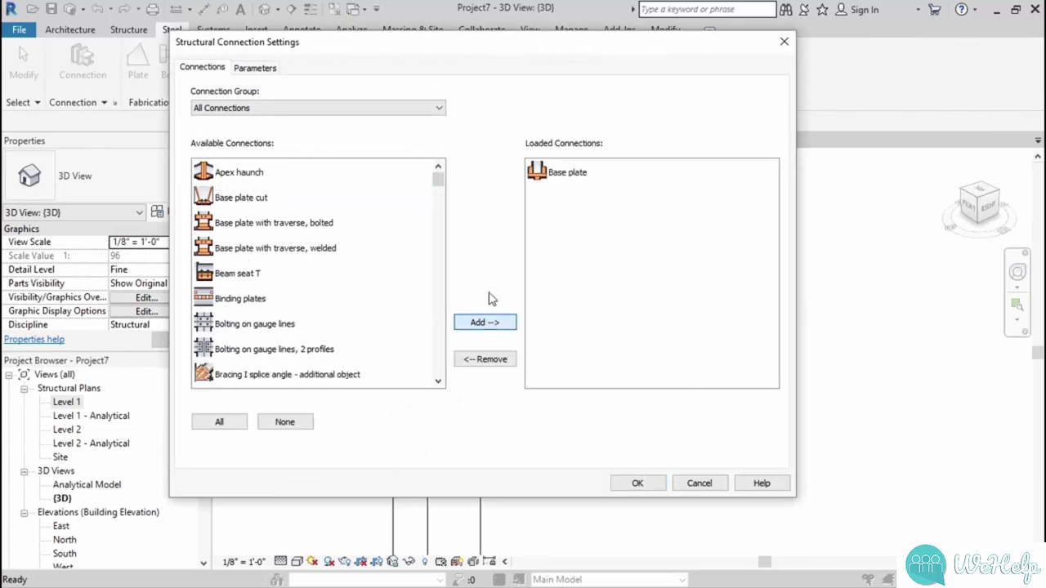
{"action": "left_click", "coordinate": [636, 483]}
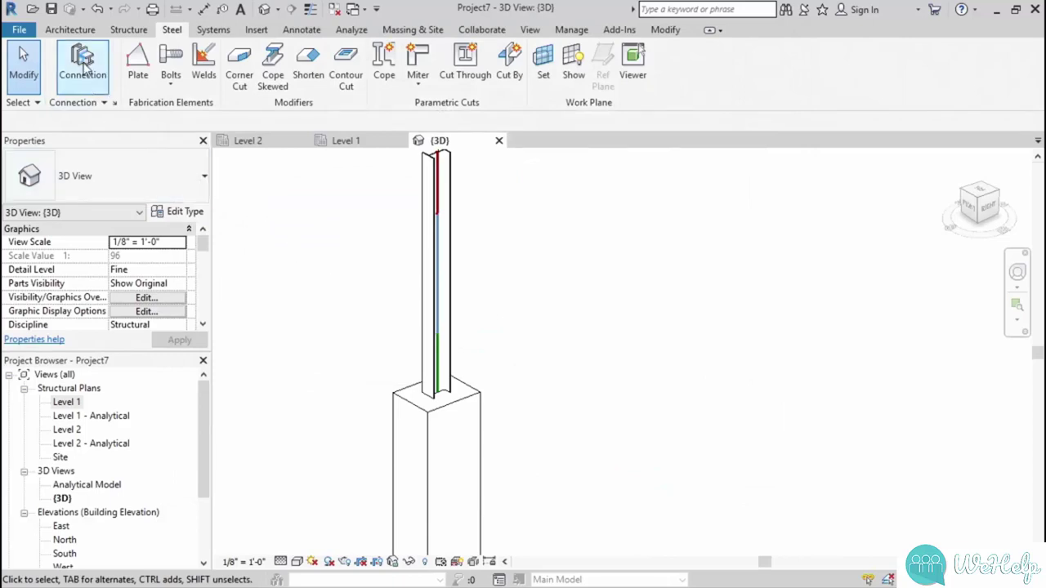
- Place a Base plate connection on the W10X33 column, giving a plate with four anchors
{"action": "left_click", "coordinate": [83, 64]}
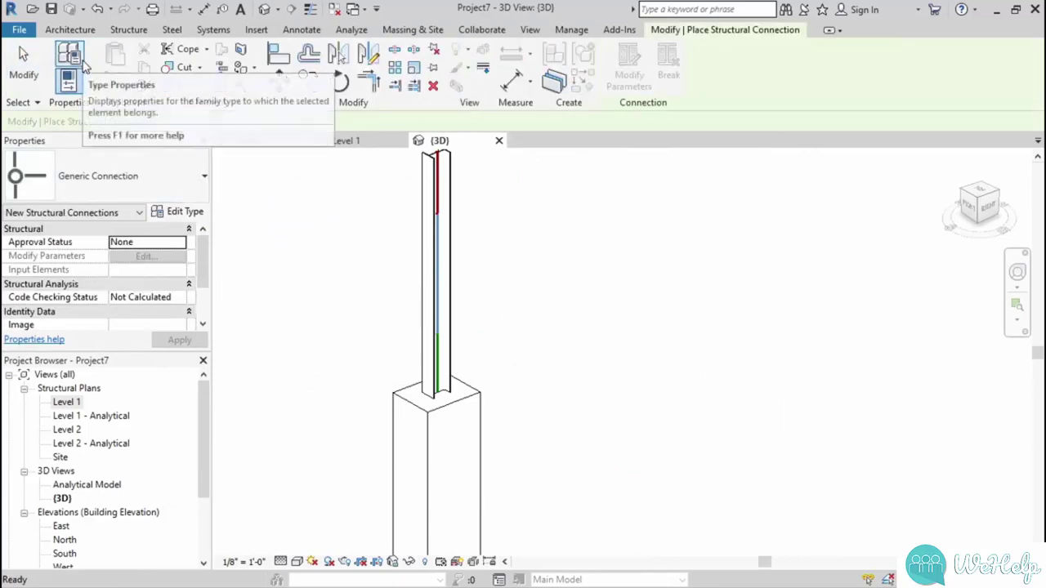
{"action": "left_click", "coordinate": [124, 183]}
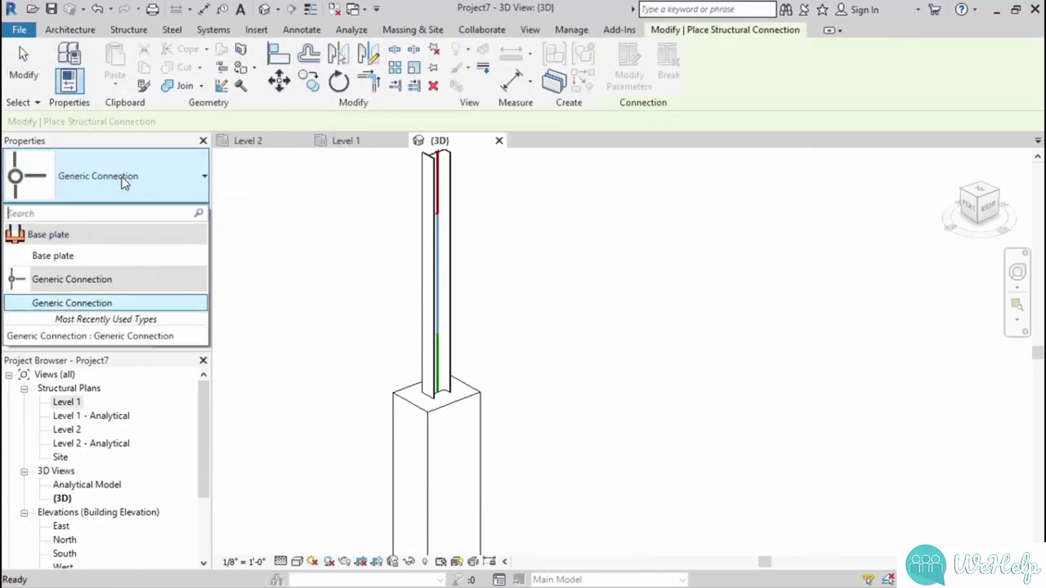
{"action": "left_click", "coordinate": [54, 256]}
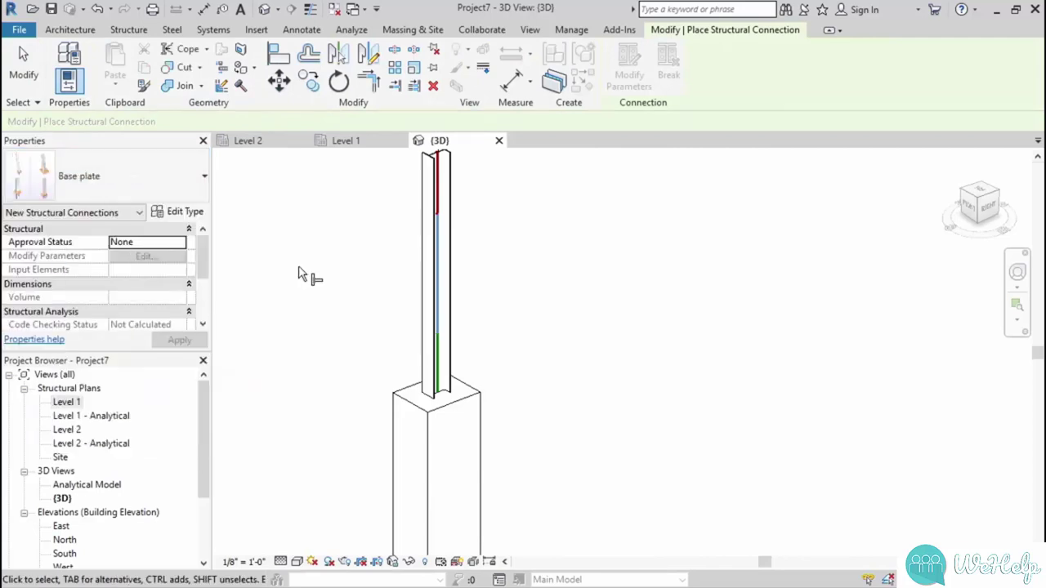
{"action": "left_click", "coordinate": [425, 353]}
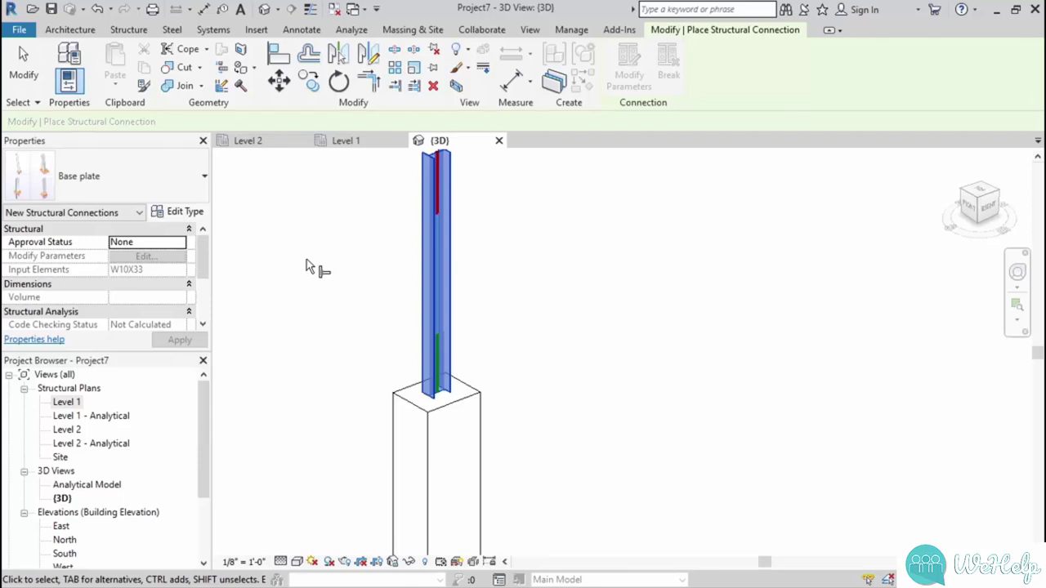
{"action": "key", "text": "Return"}
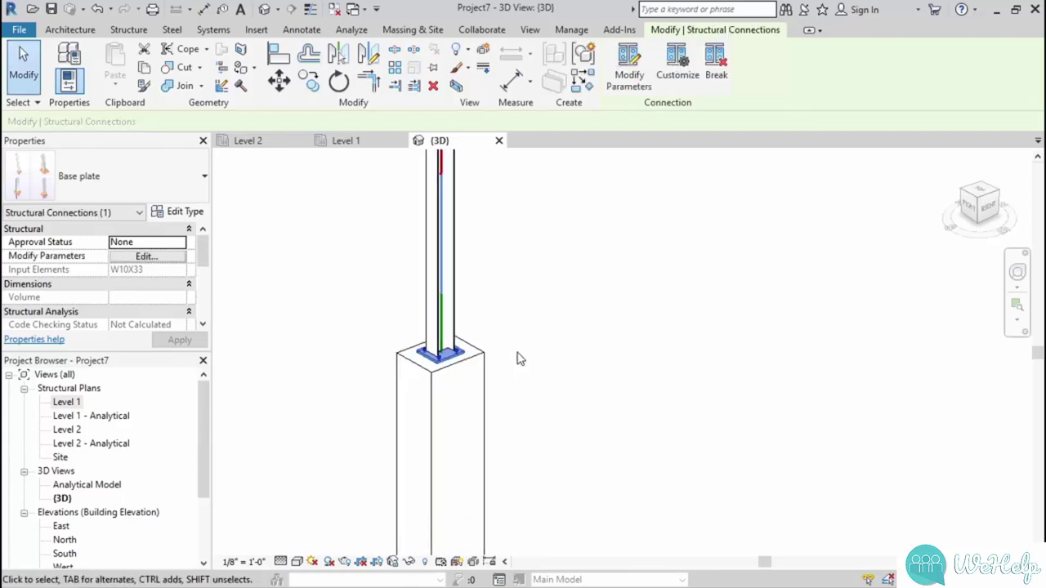
{"action": "left_click", "coordinate": [507, 347]}
{"action": "scroll", "coordinate": [488, 321], "scroll_direction": "up", "scroll_amount": 3}
{"action": "scroll", "coordinate": [478, 335], "scroll_direction": "up", "scroll_amount": 2}
- Set the 3D view scale to 1/2" = 1'-0"
{"action": "middle_click_drag", "start_coordinate": [472, 344], "coordinate": [626, 273]}
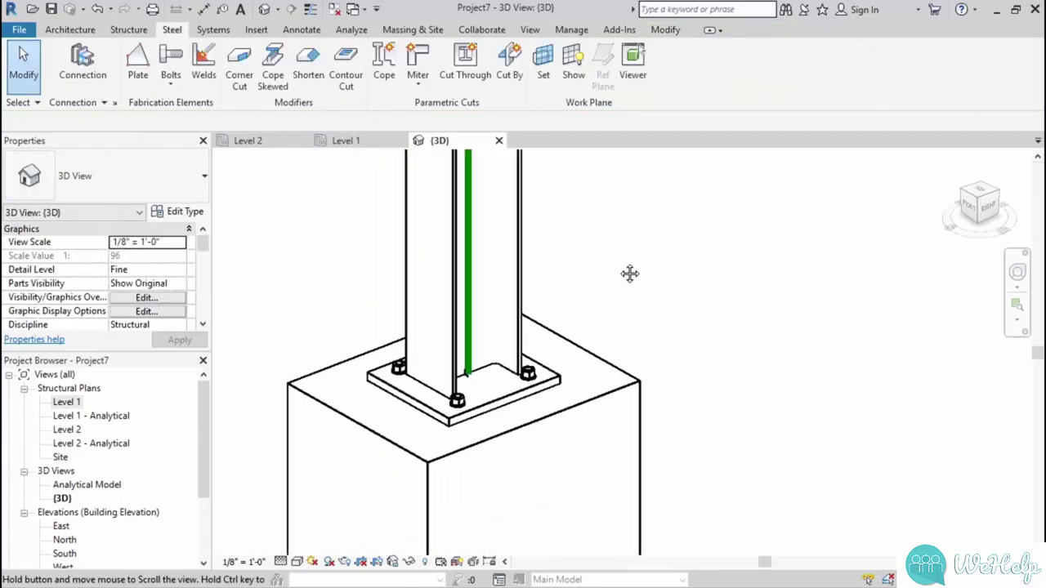
{"action": "left_click", "coordinate": [243, 561]}
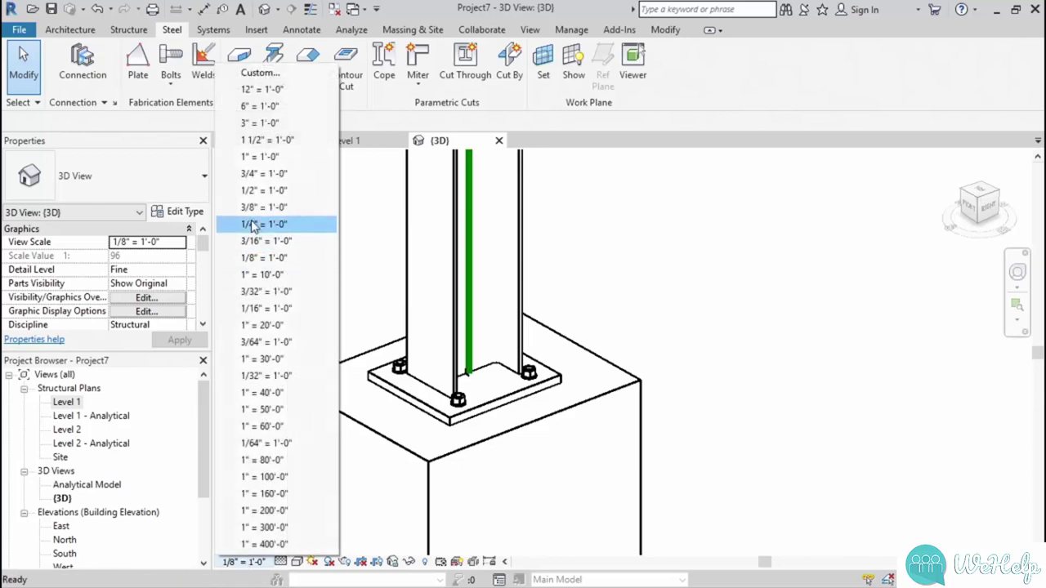
{"action": "left_click", "coordinate": [261, 190]}
{"action": "scroll", "coordinate": [279, 353], "scroll_direction": "up", "scroll_amount": 2}
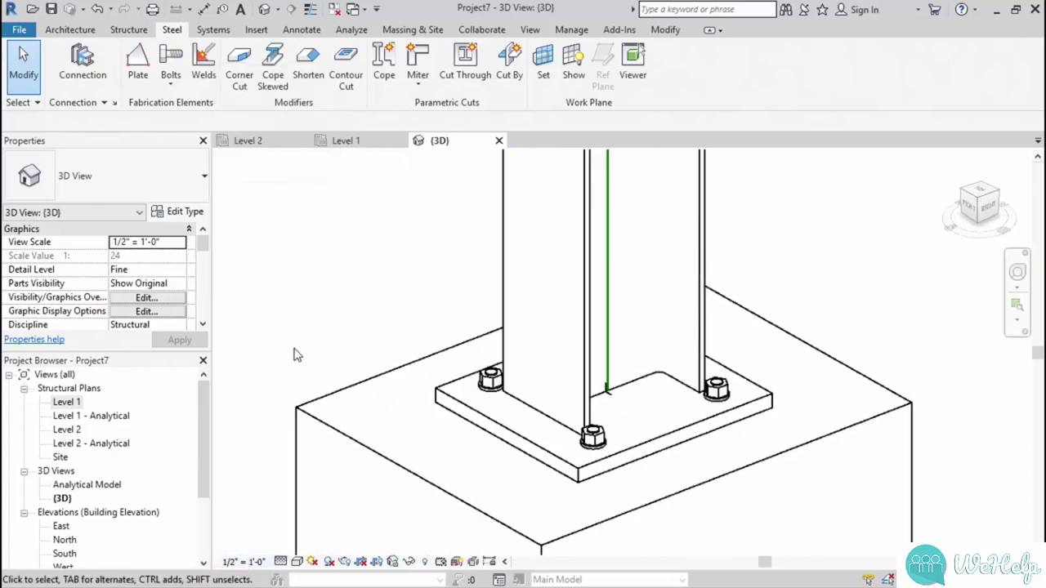
{"action": "scroll", "coordinate": [346, 325], "scroll_direction": "down", "scroll_amount": 1}
- Orbit around the column, select the base plate, and open its connection parameters
{"action": "left_click", "coordinate": [286, 310]}
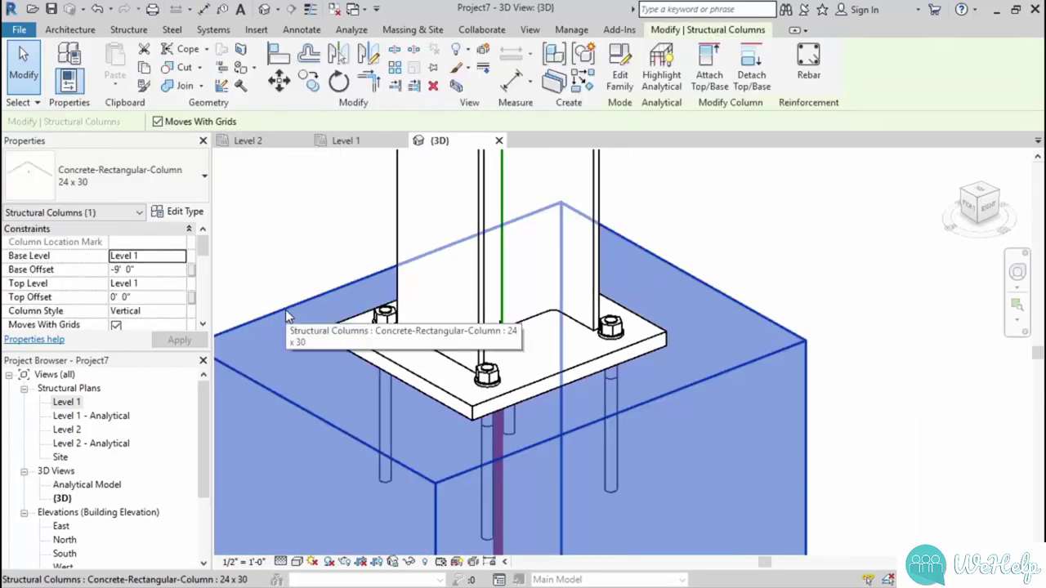
{"action": "scroll", "coordinate": [276, 270], "scroll_direction": "down", "scroll_amount": 1}
{"action": "mouse_move", "coordinate": [262, 377]}
{"action": "middle_mouse_down", "text": "shift"}
{"action": "mouse_move", "coordinate": [568, 342]}
{"action": "mouse_move", "coordinate": [512, 377]}
{"action": "middle_mouse_up", "text": "shift"}
{"action": "left_click", "coordinate": [614, 364]}
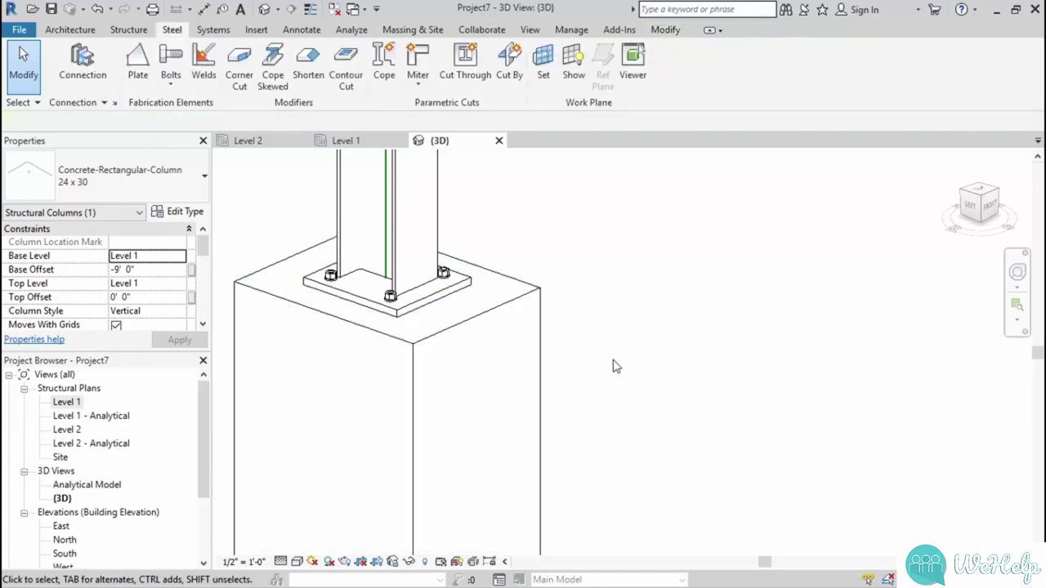
{"action": "mouse_move", "coordinate": [614, 364]}
{"action": "middle_mouse_down"}
{"action": "mouse_move", "coordinate": [645, 336]}
{"action": "mouse_move", "coordinate": [642, 315]}
{"action": "middle_mouse_up"}
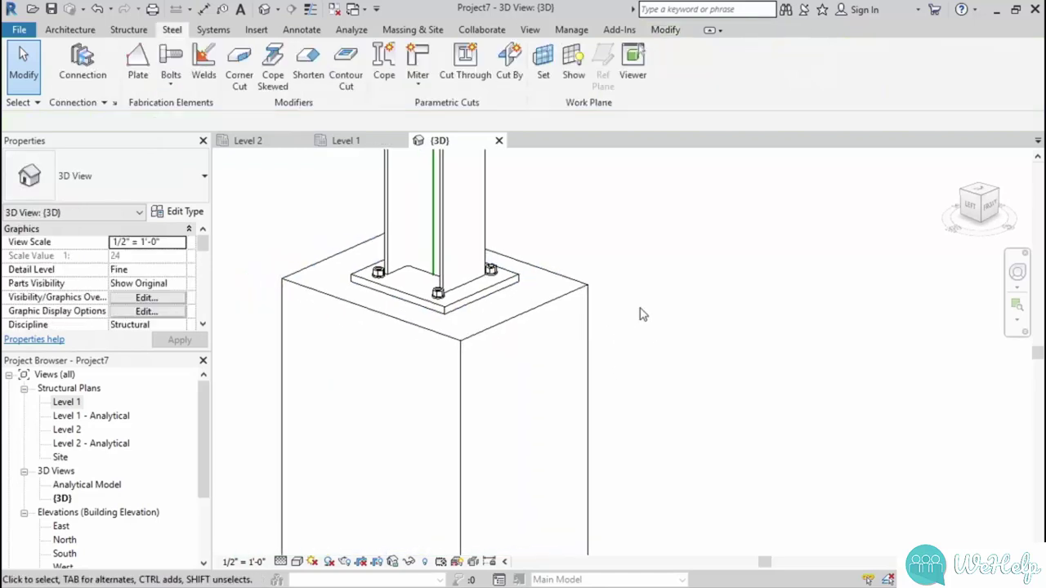
{"action": "left_click", "coordinate": [502, 282]}
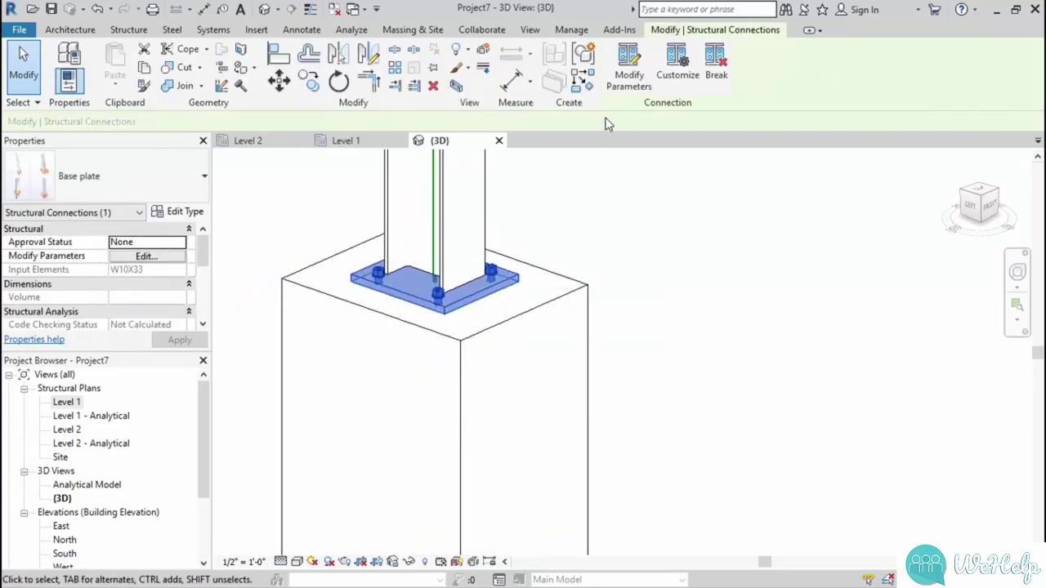
{"action": "left_click", "coordinate": [629, 72]}
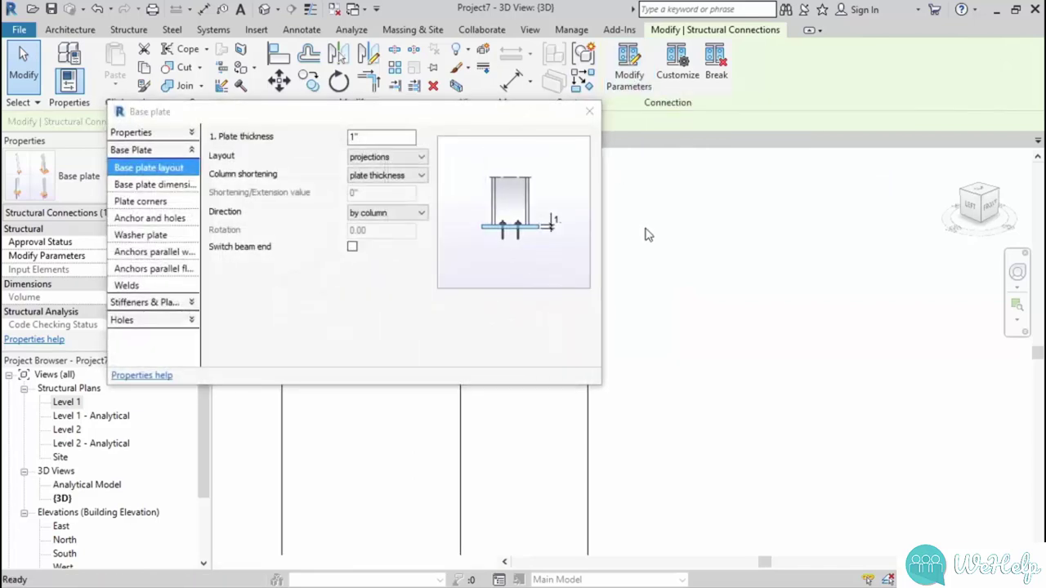
- Make the base plate 1 1/2" thick, laid out by anchors, direction by column
{"action": "left_click", "coordinate": [645, 235]}
{"action": "middle_click_drag", "start_coordinate": [645, 235], "coordinate": [918, 369]}
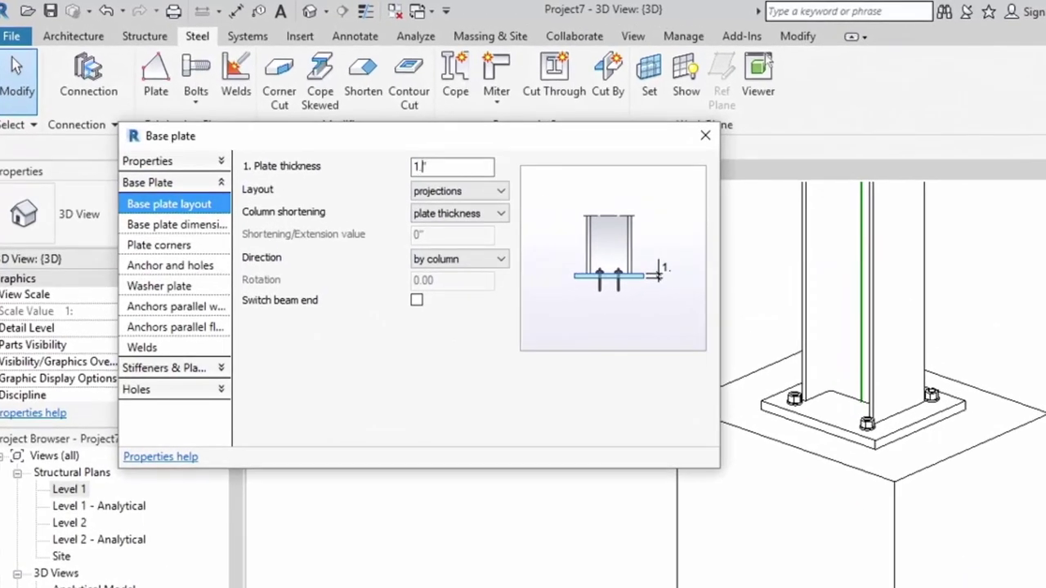
{"action": "type", "text": ".5"}
{"action": "left_click", "coordinate": [476, 190]}
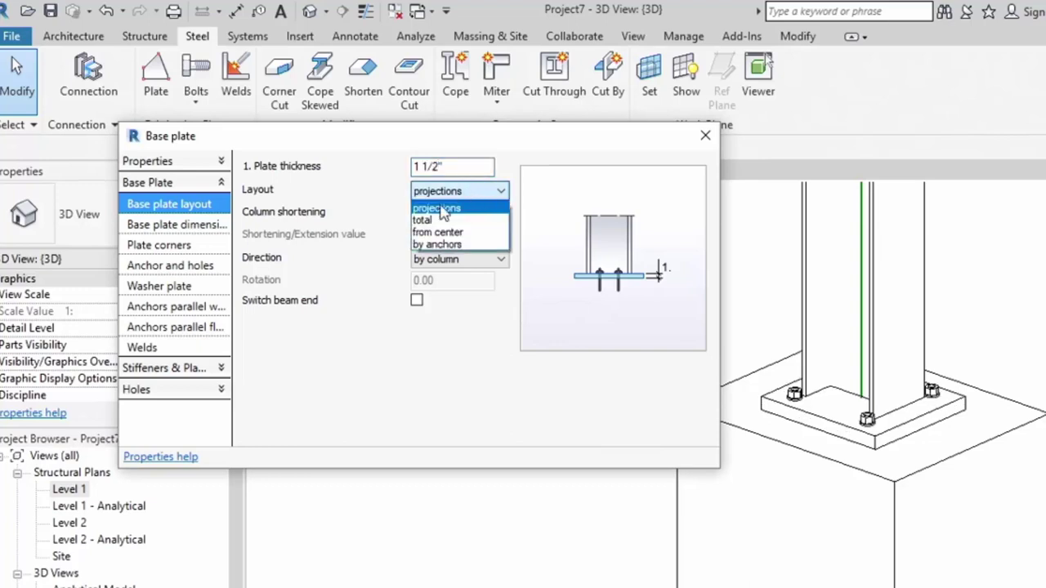
{"action": "left_click", "coordinate": [442, 243]}
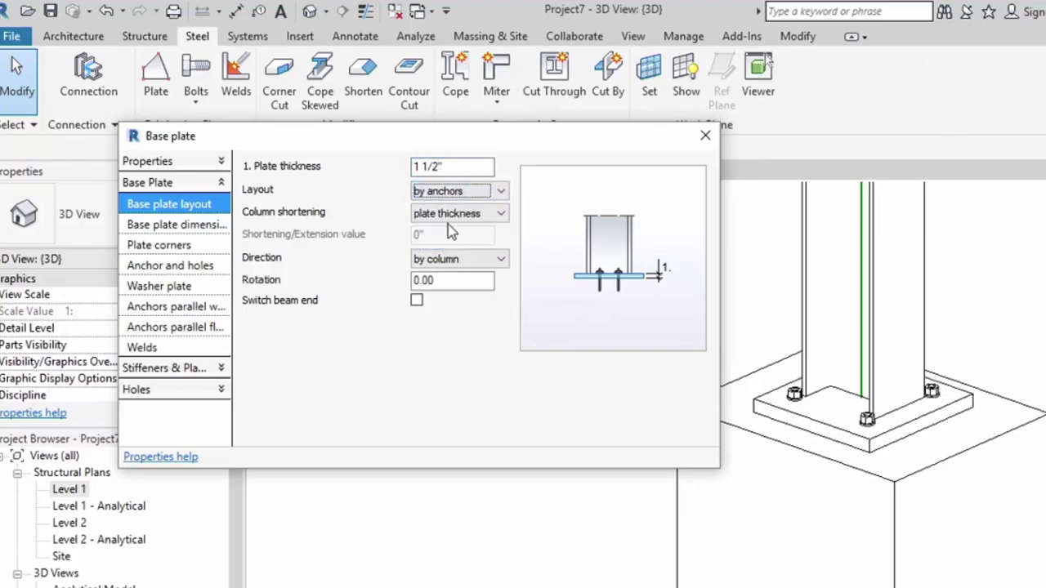
{"action": "left_click", "coordinate": [479, 259]}
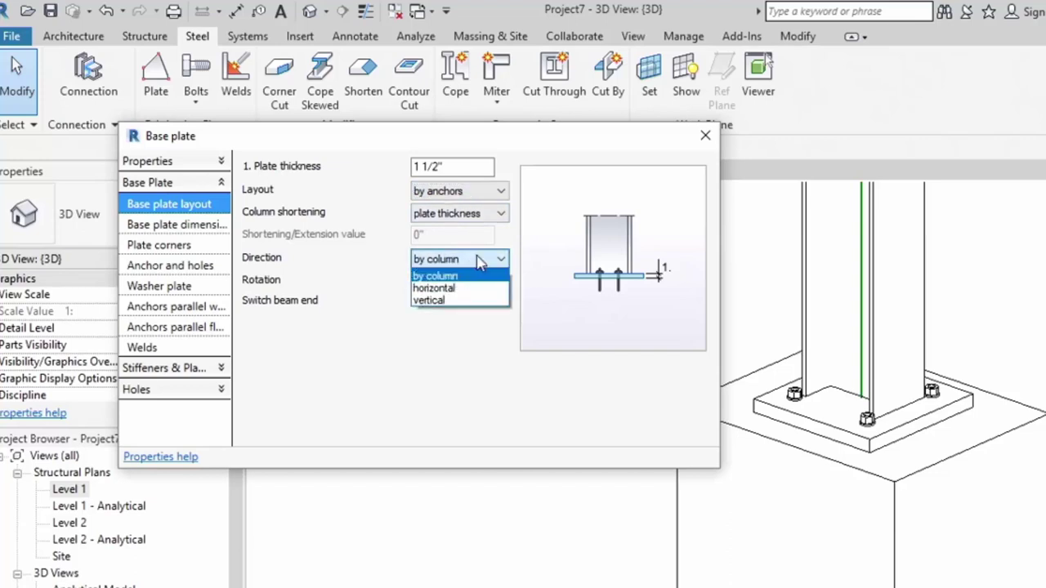
{"action": "left_click", "coordinate": [343, 275]}
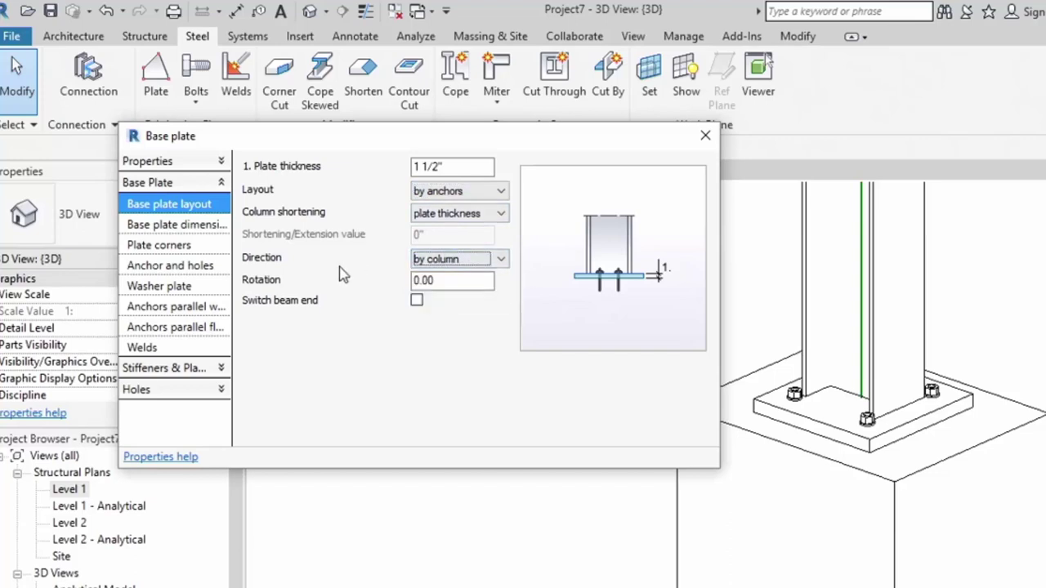
{"action": "left_click", "coordinate": [161, 227]}
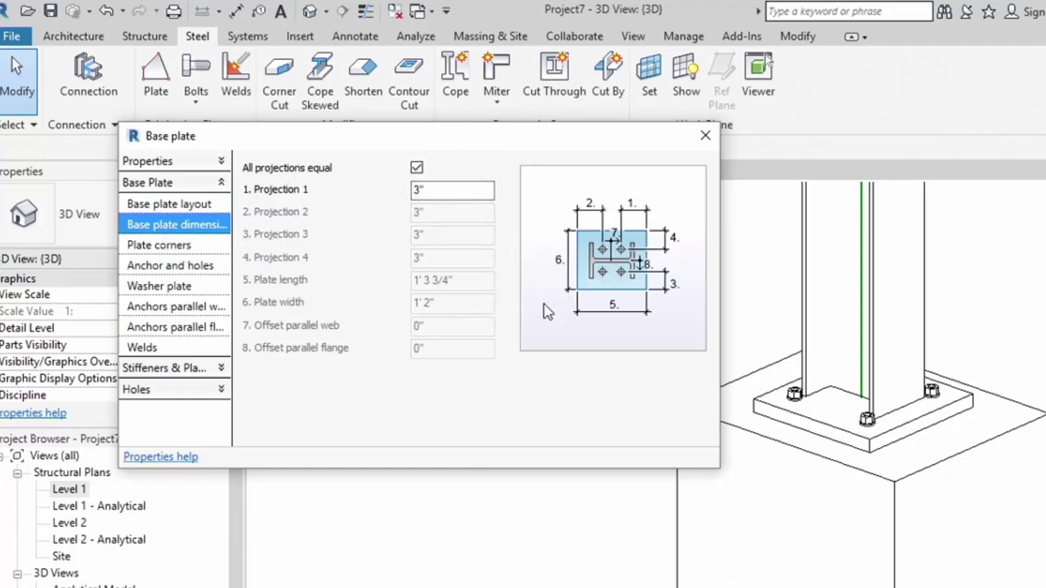
- Review the Plate corners page, then move to the Anchor and holes settings
{"action": "left_click", "coordinate": [141, 249]}
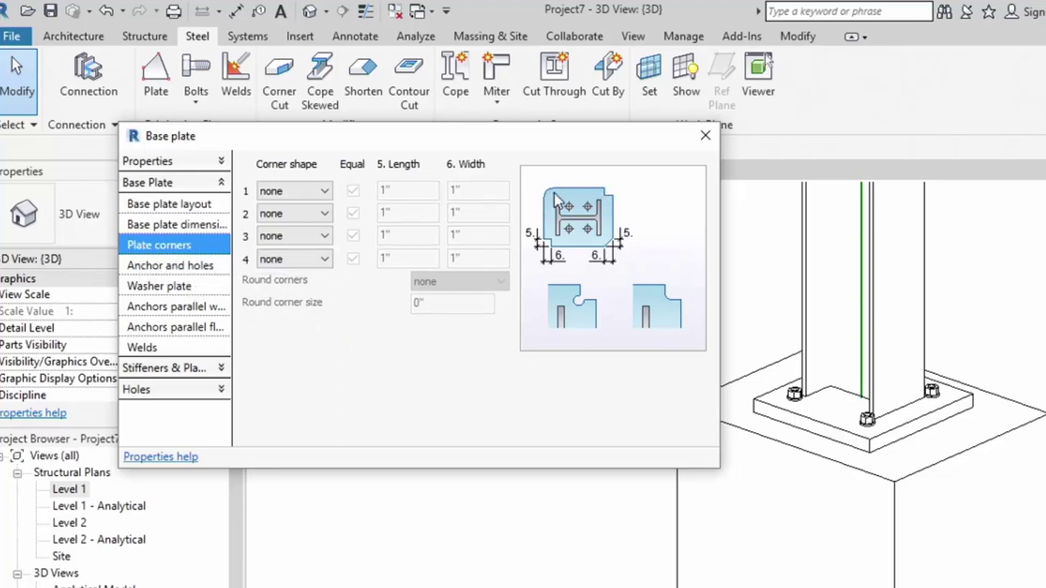
{"action": "left_click", "coordinate": [172, 269]}
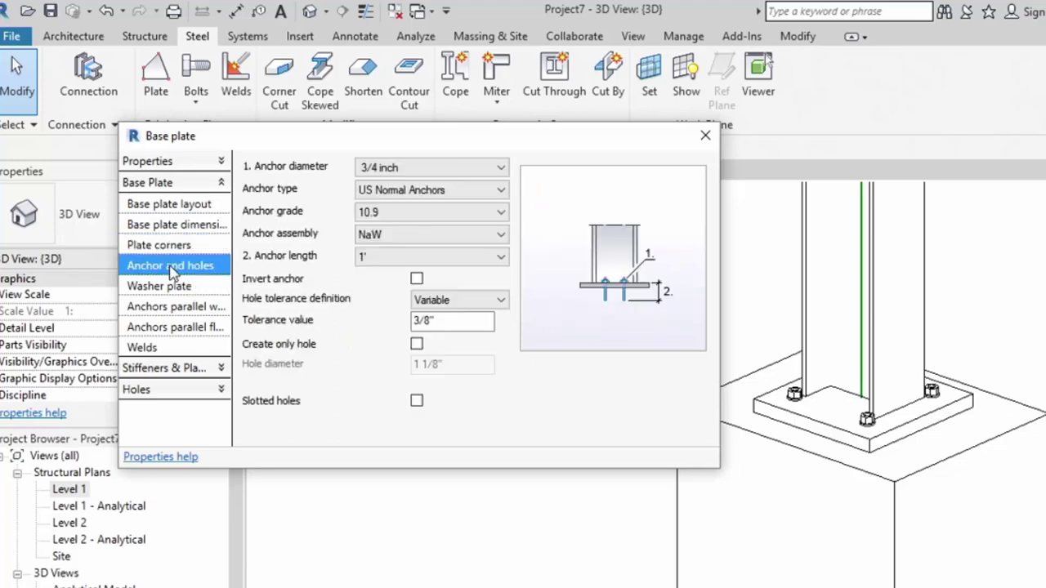
- Keep the anchors as 3/4 inch US Normal Anchors, NaW assembly, 1' long
{"action": "left_click", "coordinate": [419, 169]}
{"action": "scroll", "coordinate": [502, 224], "scroll_direction": "down", "scroll_amount": 2}
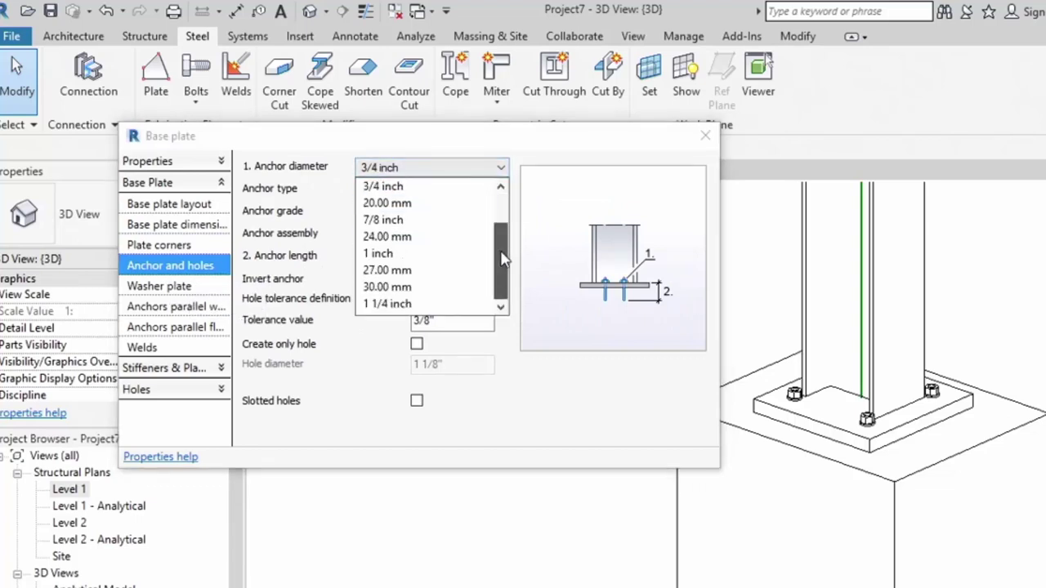
{"action": "scroll", "coordinate": [500, 229], "scroll_direction": "up", "scroll_amount": 2}
{"action": "left_click", "coordinate": [425, 147]}
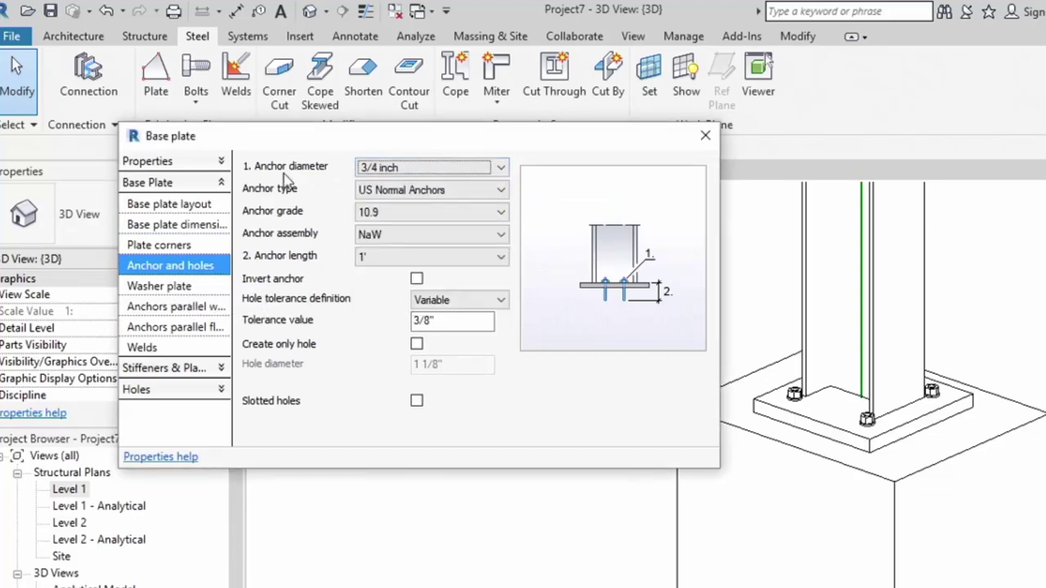
{"action": "left_click", "coordinate": [424, 190]}
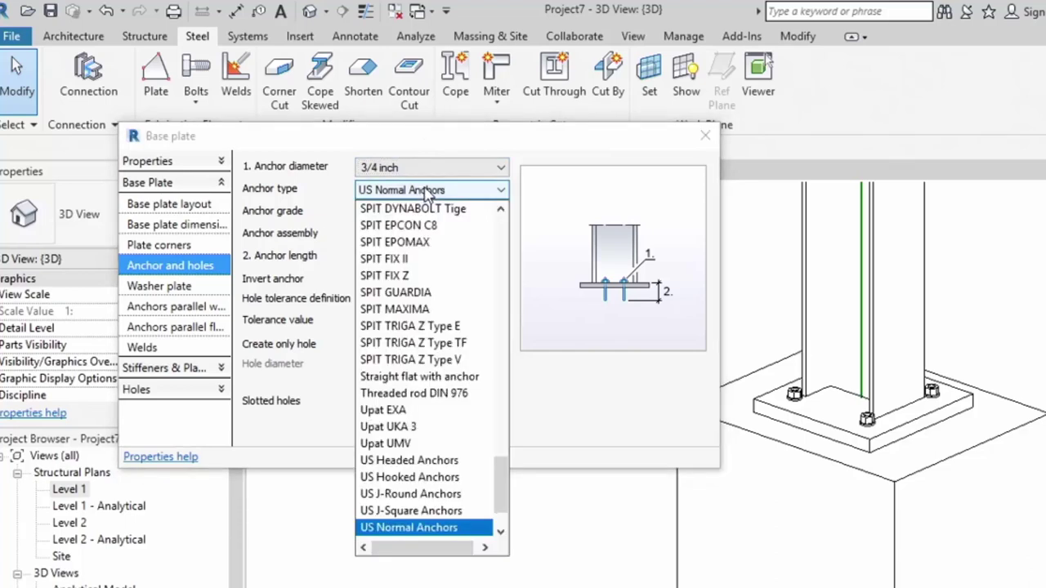
{"action": "mouse_move", "coordinate": [503, 482]}
{"action": "left_mouse_down"}
{"action": "mouse_move", "coordinate": [488, 403]}
{"action": "mouse_move", "coordinate": [494, 272]}
{"action": "mouse_move", "coordinate": [497, 482]}
{"action": "mouse_move", "coordinate": [466, 142]}
{"action": "left_mouse_up"}
{"action": "left_click", "coordinate": [463, 145]}
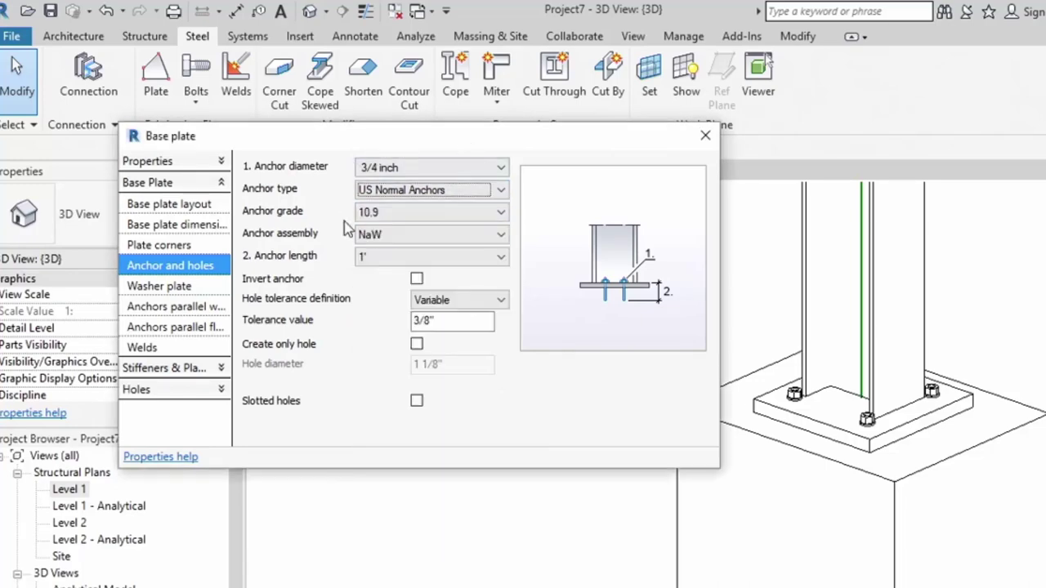
{"action": "left_click", "coordinate": [387, 235]}
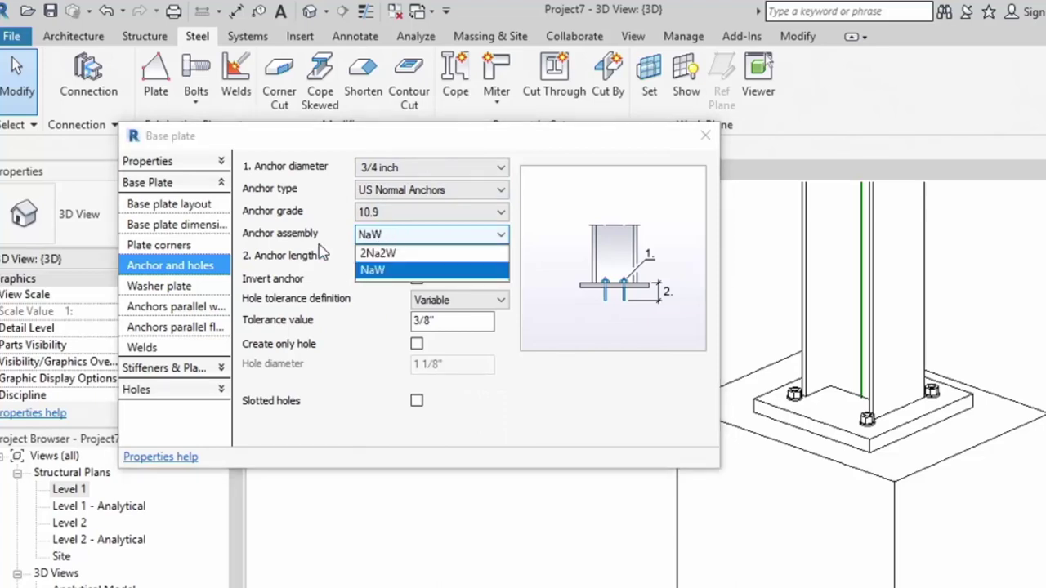
{"action": "left_click", "coordinate": [390, 269]}
{"action": "left_click", "coordinate": [396, 260]}
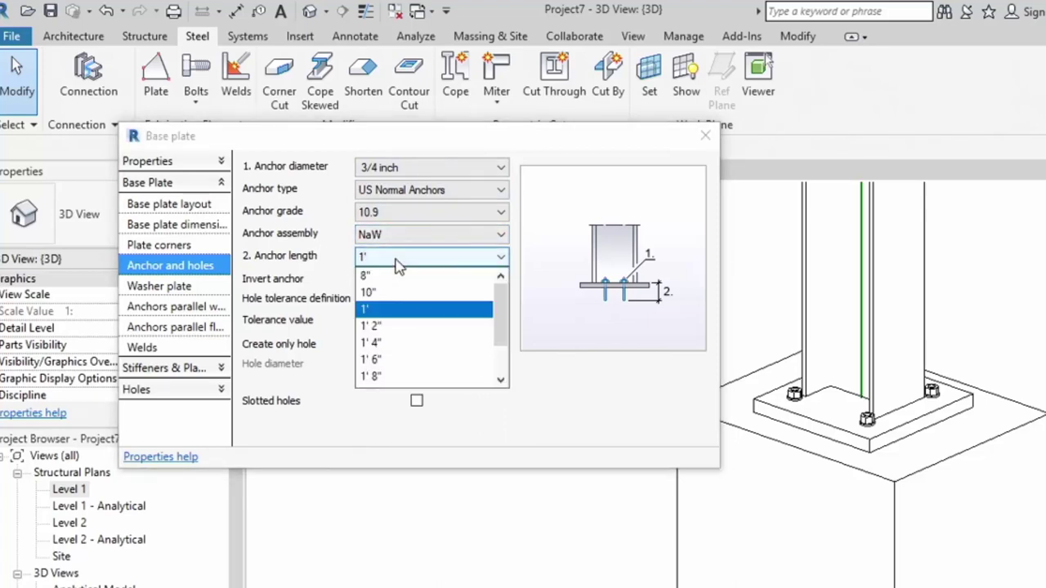
{"action": "left_click", "coordinate": [313, 264]}
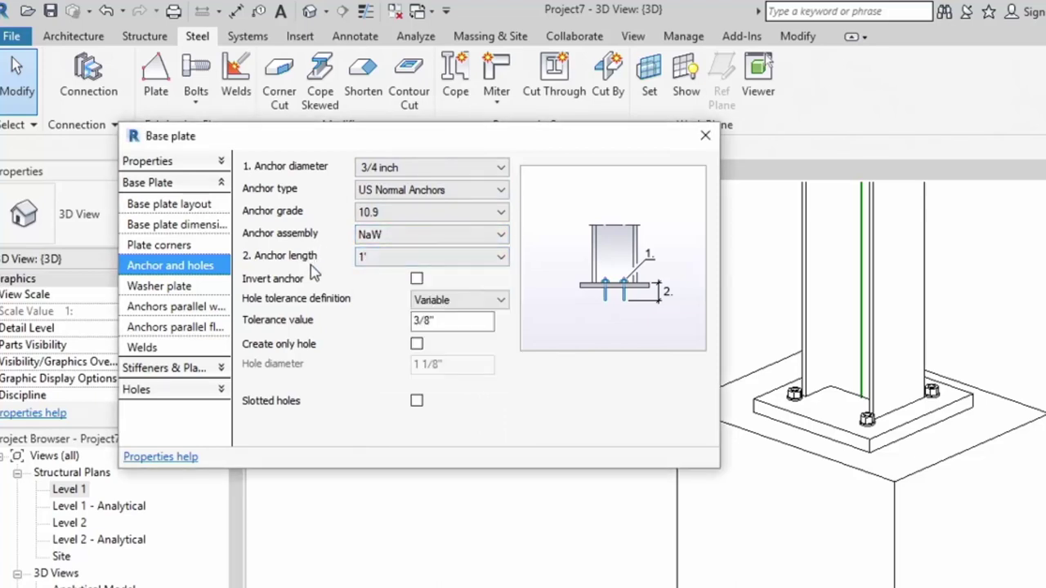
- Keep Variable hole tolerance with anchors in place, and turn on slotted holes
{"action": "left_click", "coordinate": [497, 302]}
{"action": "left_click", "coordinate": [496, 304]}
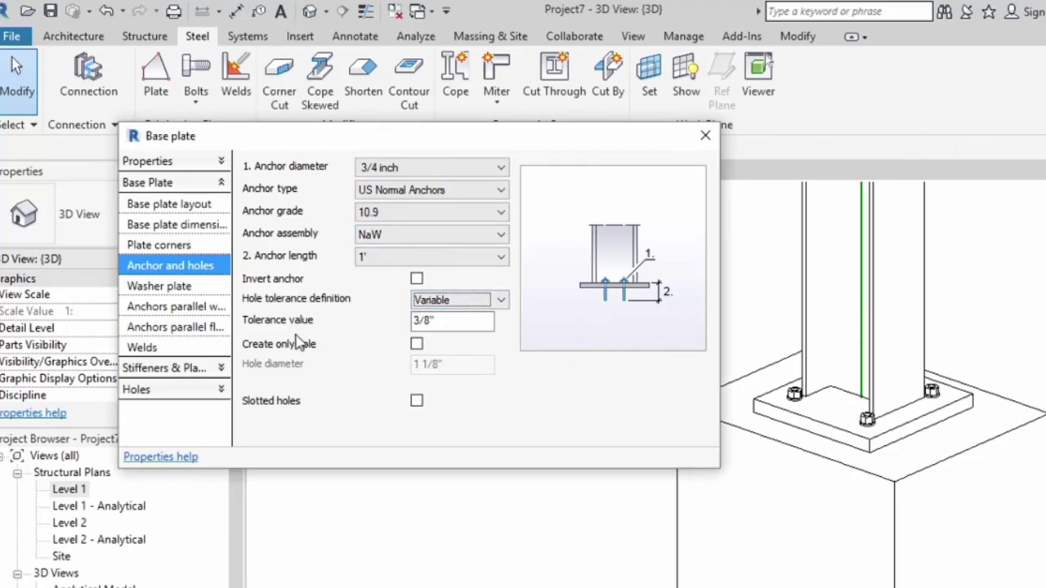
{"action": "left_click", "coordinate": [416, 345]}
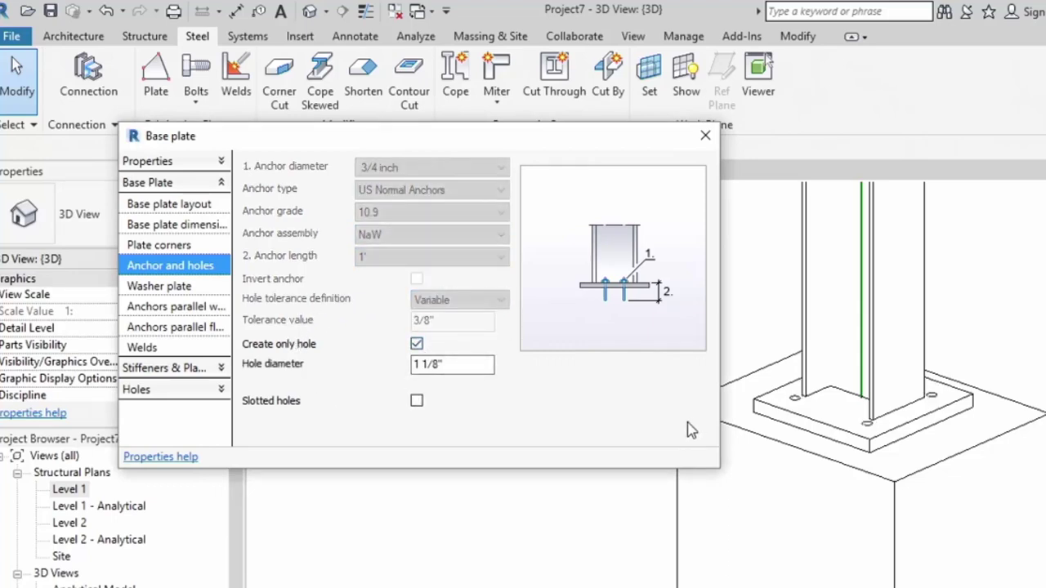
{"action": "left_click", "coordinate": [416, 344]}
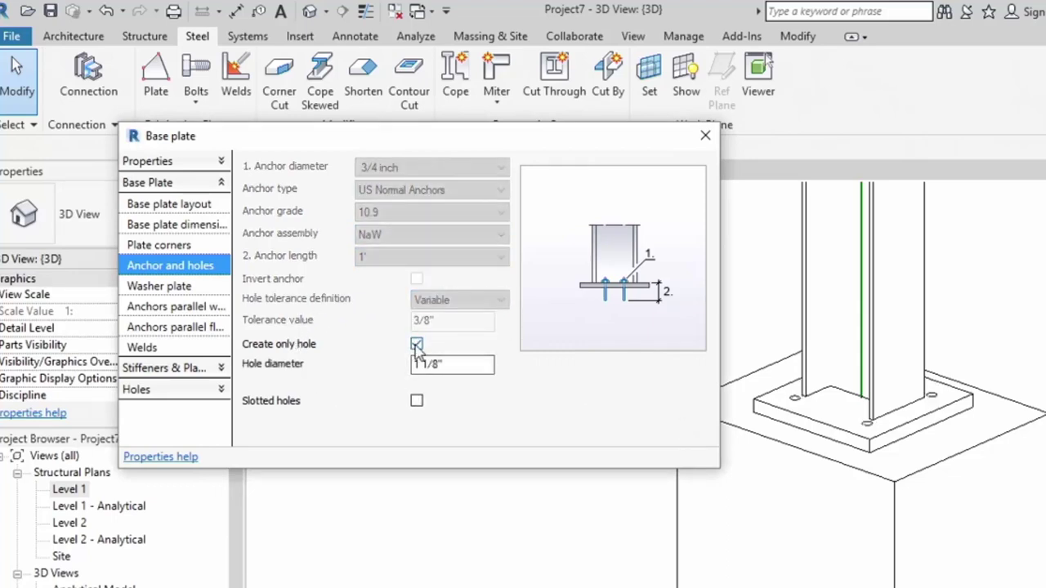
{"action": "left_click", "coordinate": [416, 402]}
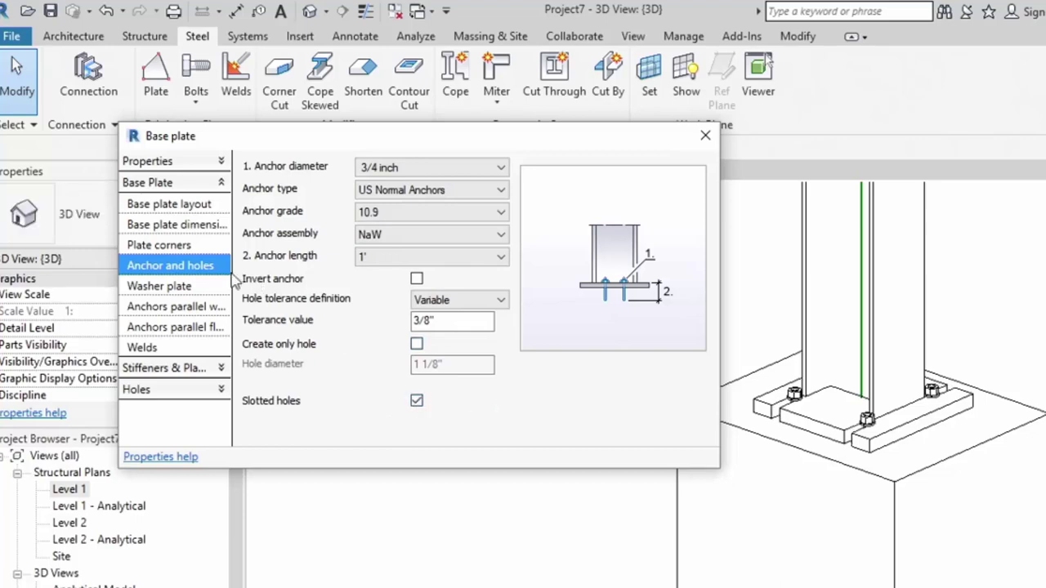
{"action": "left_click", "coordinate": [165, 288]}
- Turn on 1/2" thick, 2 1/2" washer plates and keep anchor Group 2 set to none
{"action": "left_click", "coordinate": [416, 169]}
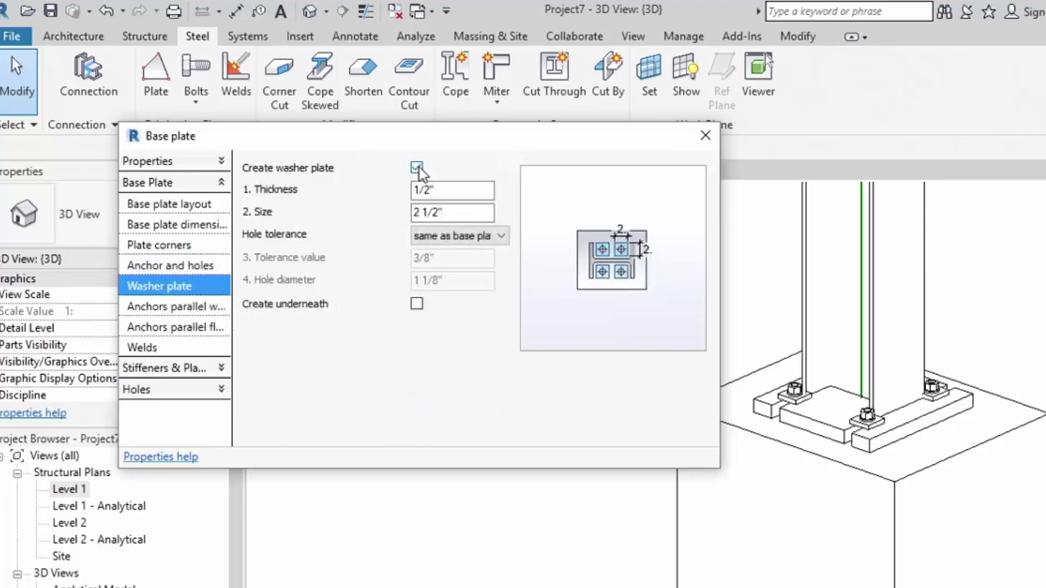
{"action": "left_click", "coordinate": [183, 307]}
{"action": "left_click", "coordinate": [437, 212]}
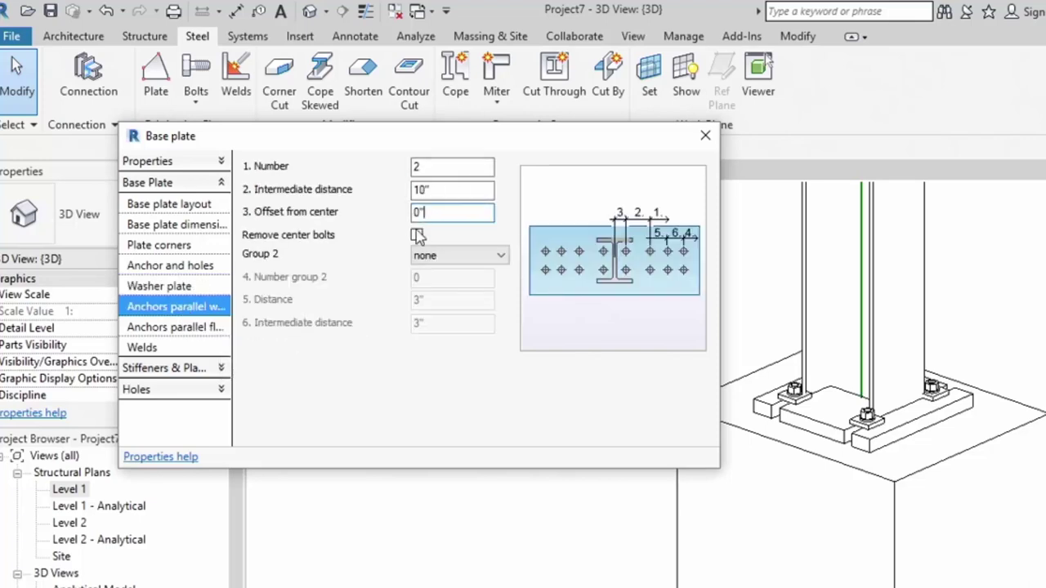
{"action": "left_click", "coordinate": [457, 256]}
{"action": "left_click", "coordinate": [433, 268]}
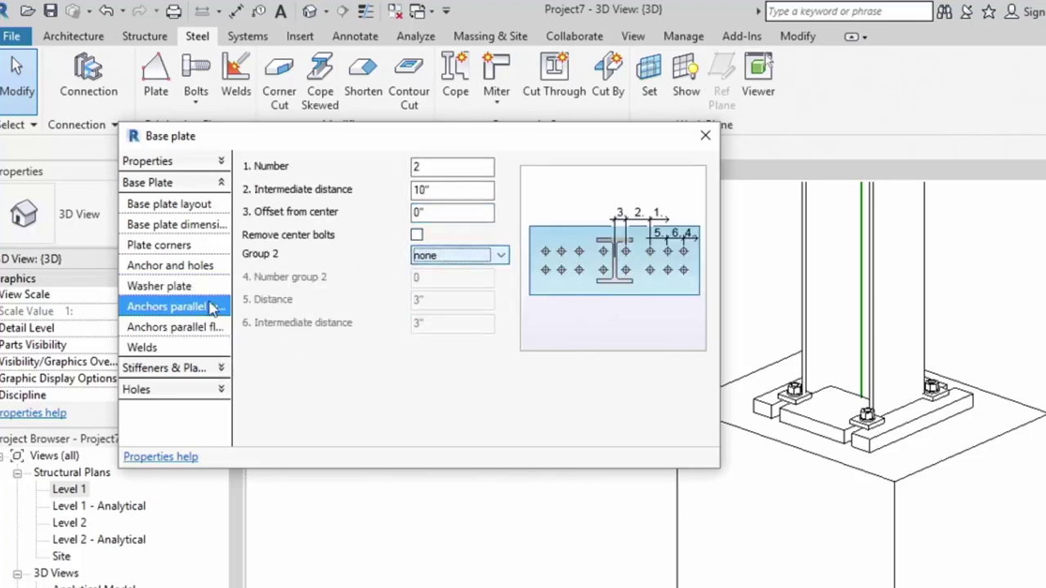
- Review flange-parallel anchor settings and the 1/4" all-around fillet weld
{"action": "left_click", "coordinate": [188, 327]}
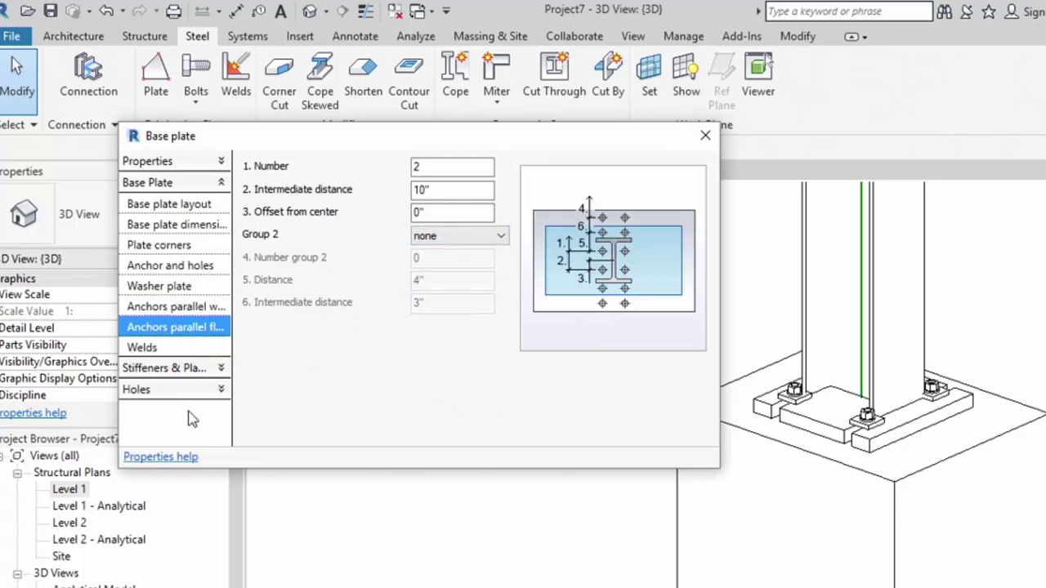
{"action": "left_click", "coordinate": [162, 349]}
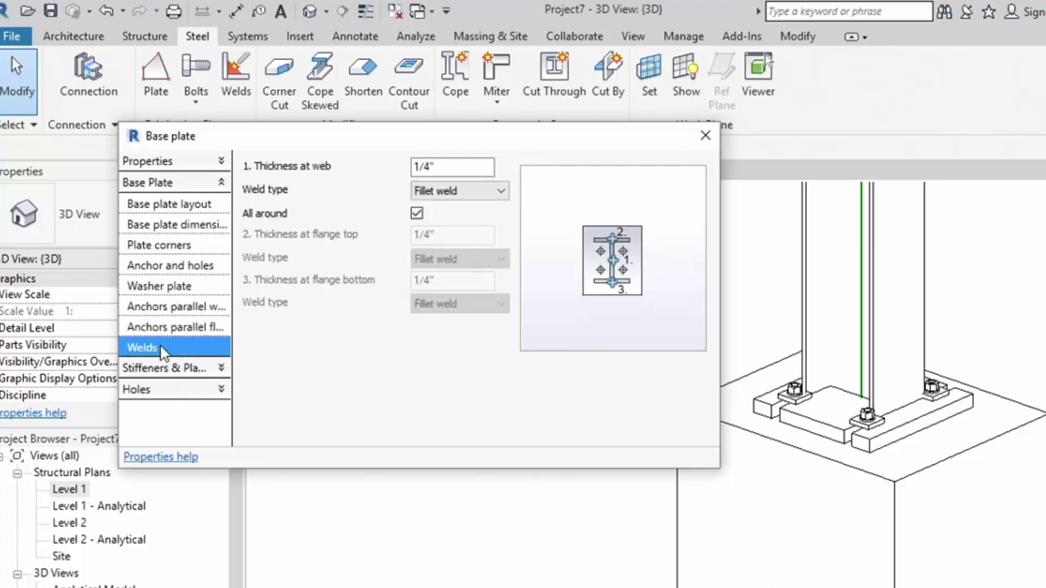
{"action": "left_click", "coordinate": [214, 368]}
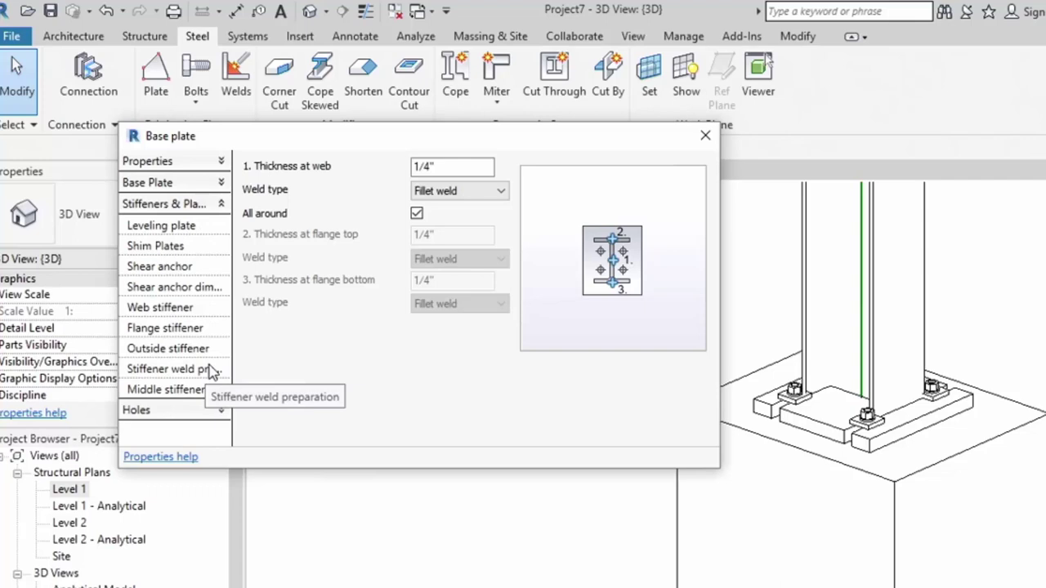
- Switch on a 1/2" leveling plate and check the shim plate settings
{"action": "left_click", "coordinate": [196, 227]}
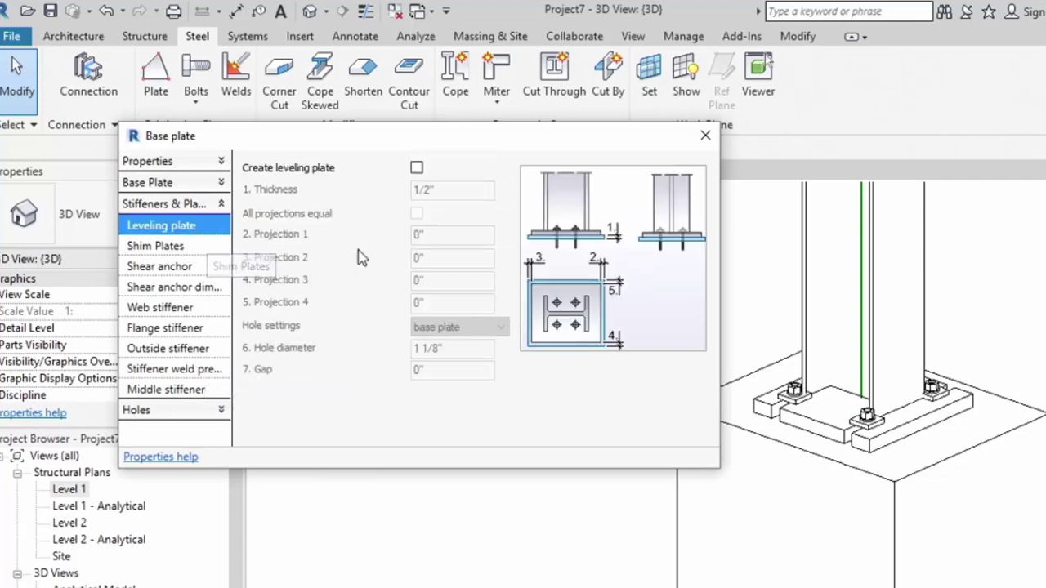
{"action": "left_click", "coordinate": [416, 168]}
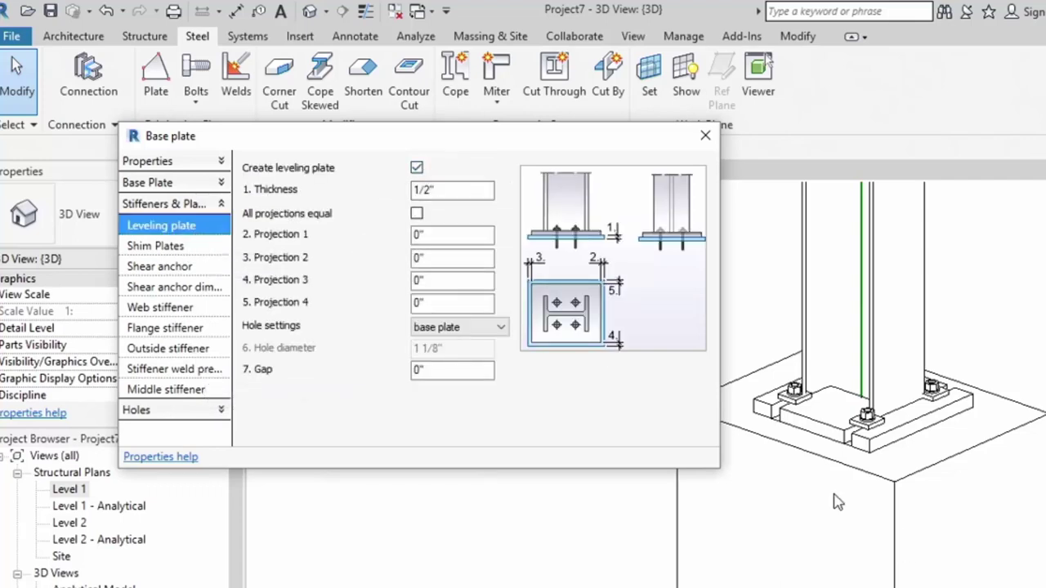
{"action": "left_click", "coordinate": [170, 254]}
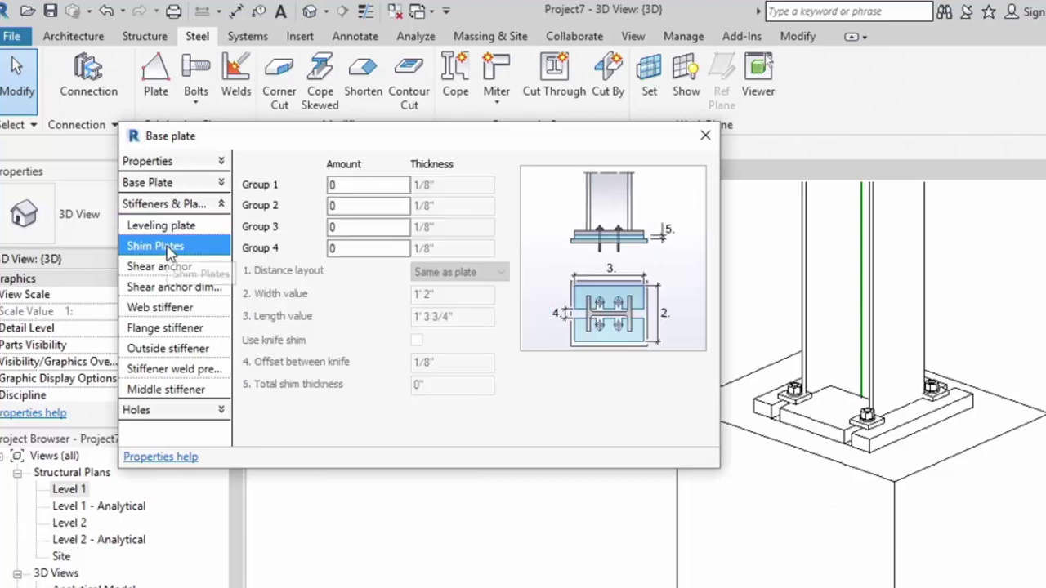
- Review shear anchor and web, flange, outside and middle stiffener pages, leaving no stiffeners
{"action": "left_click", "coordinate": [170, 268]}
{"action": "left_click", "coordinate": [182, 287]}
{"action": "left_click", "coordinate": [174, 310]}
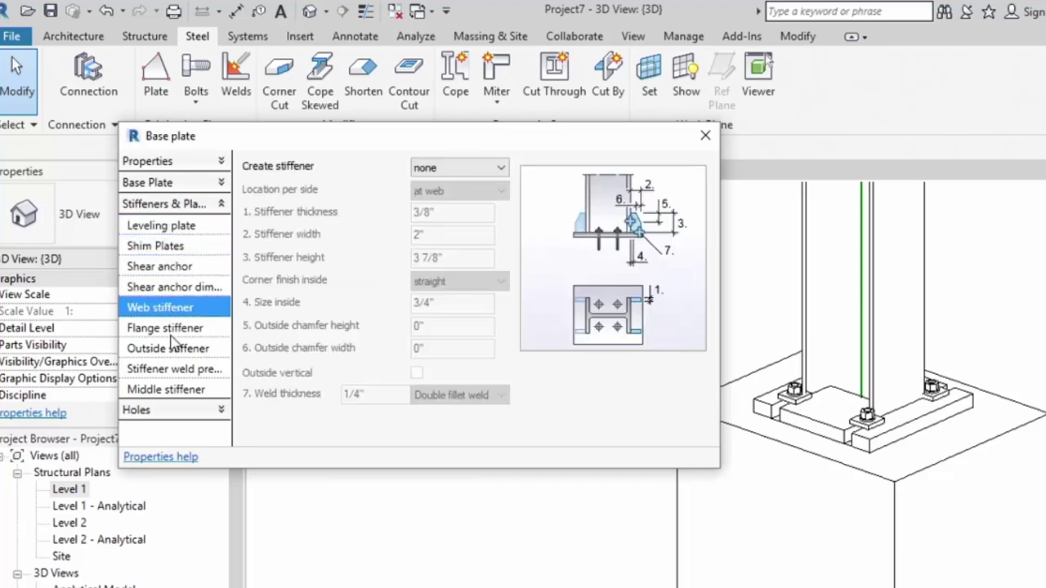
{"action": "left_click", "coordinate": [171, 329]}
{"action": "left_click", "coordinate": [169, 348]}
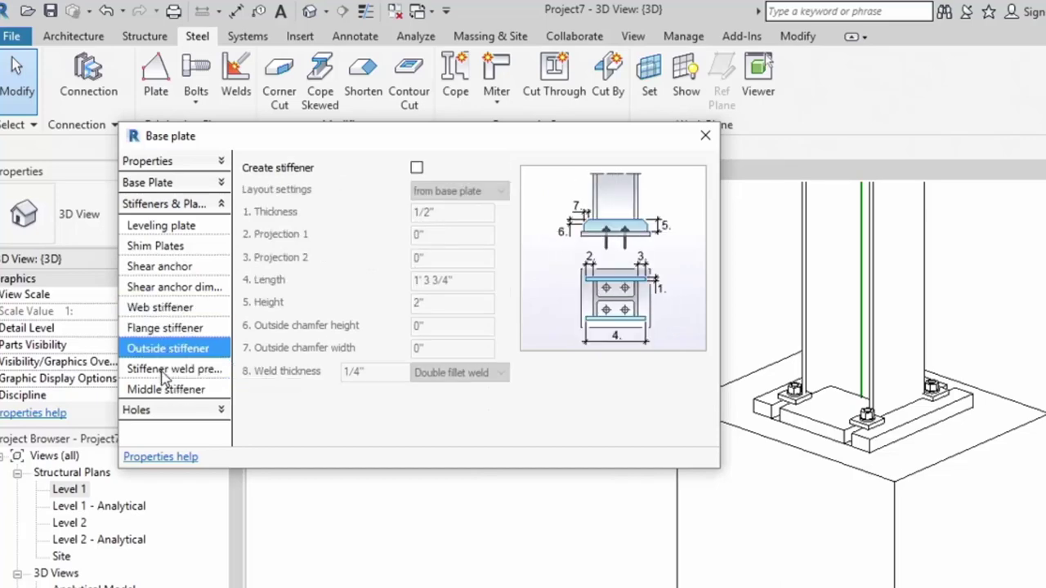
{"action": "left_click", "coordinate": [168, 369]}
{"action": "left_click", "coordinate": [163, 391]}
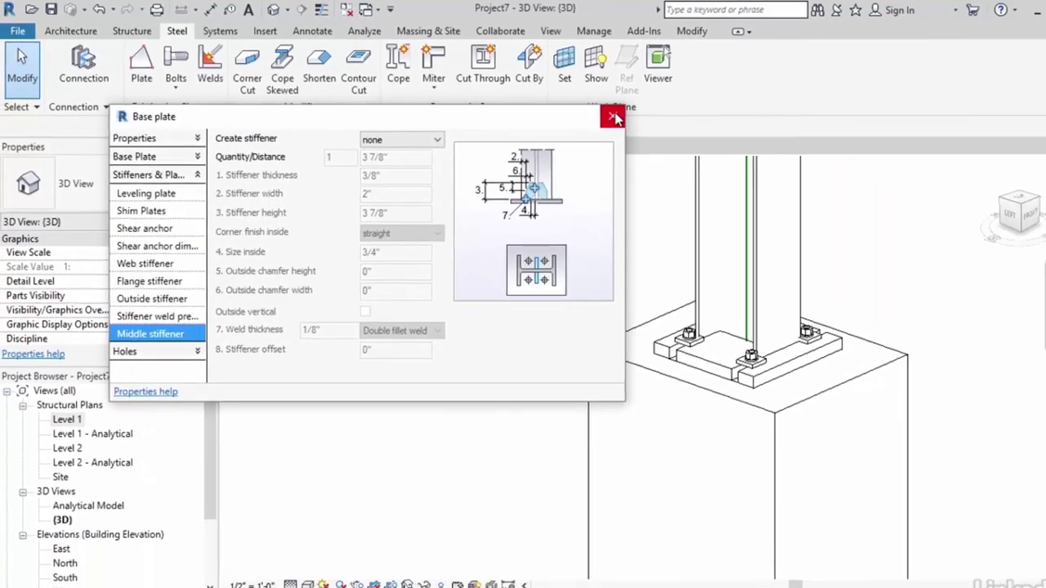
- Close the Base plate dialog and orbit the 3D view around the column base
{"action": "left_click", "coordinate": [613, 111]}
{"action": "mouse_move", "coordinate": [412, 327]}
{"action": "middle_mouse_down", "text": "shift"}
{"action": "mouse_move", "coordinate": [524, 484]}
{"action": "mouse_move", "coordinate": [500, 243]}
{"action": "middle_mouse_up", "text": "shift"}
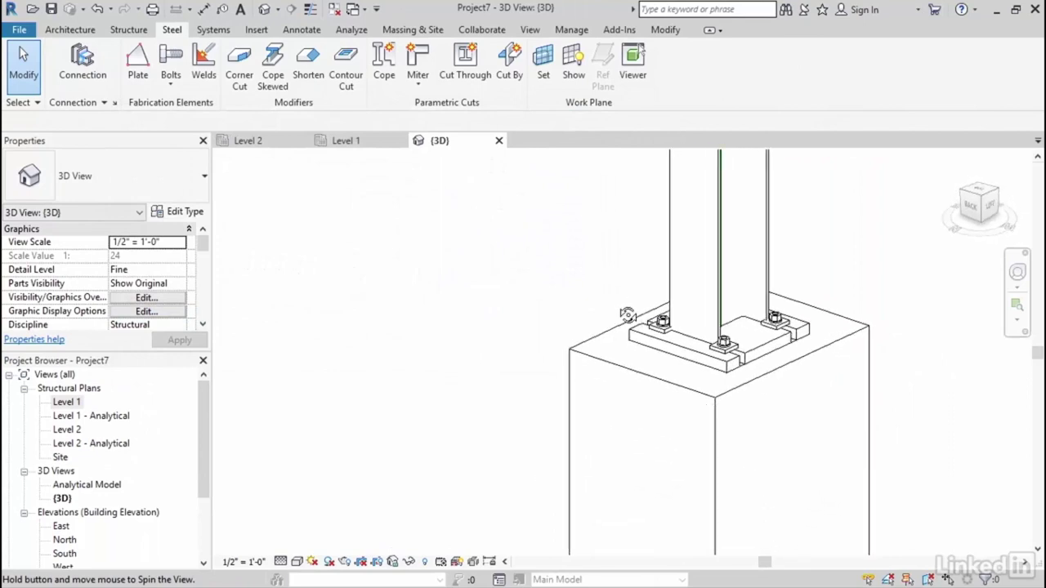